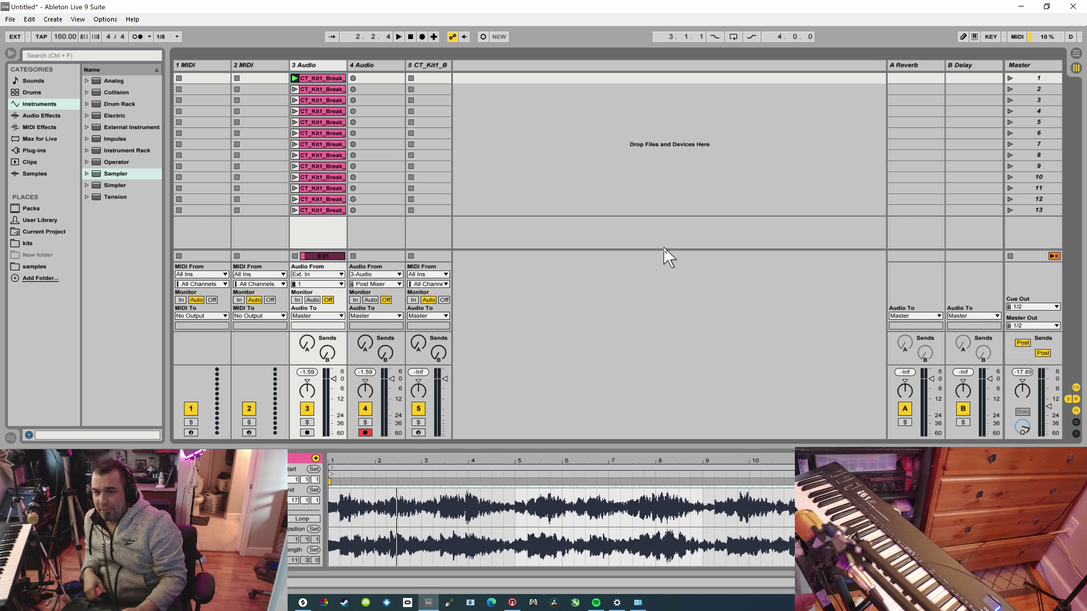
- Create a new Sampler track and load the CT_Kit1_Break_Pluck_WET_NO_SC_150_E_minor sample into its zone
key("alt+Tab")
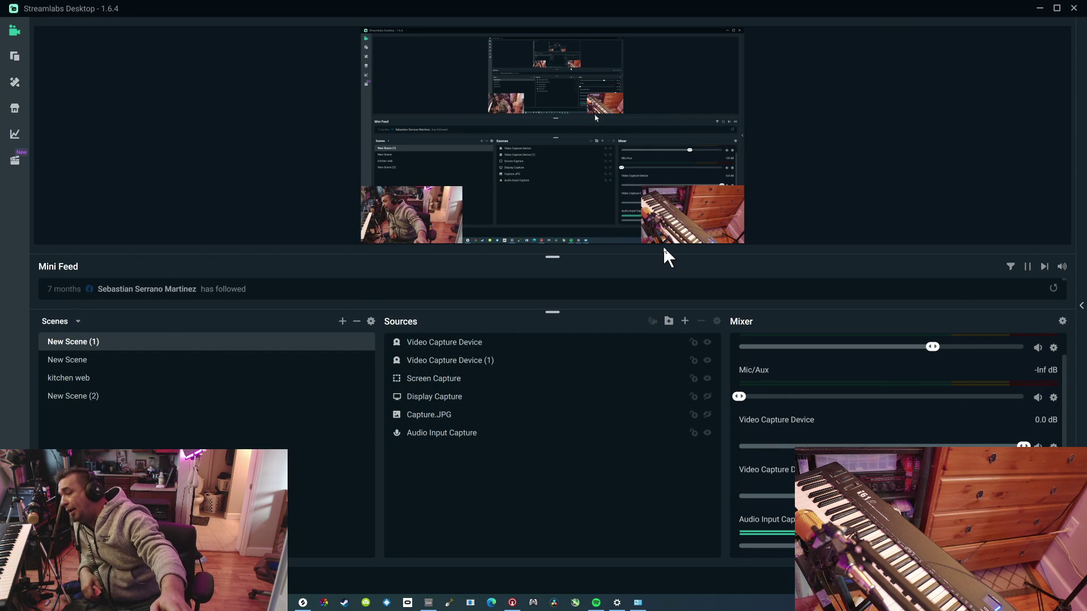
key("alt+Tab")
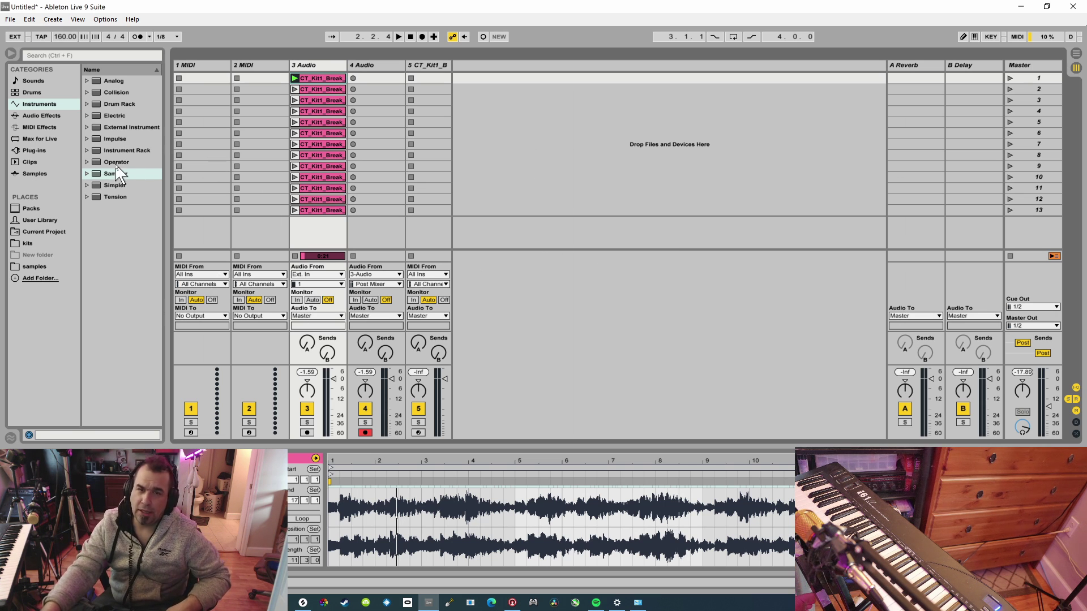
left_click_drag(117, 167, 657, 186)
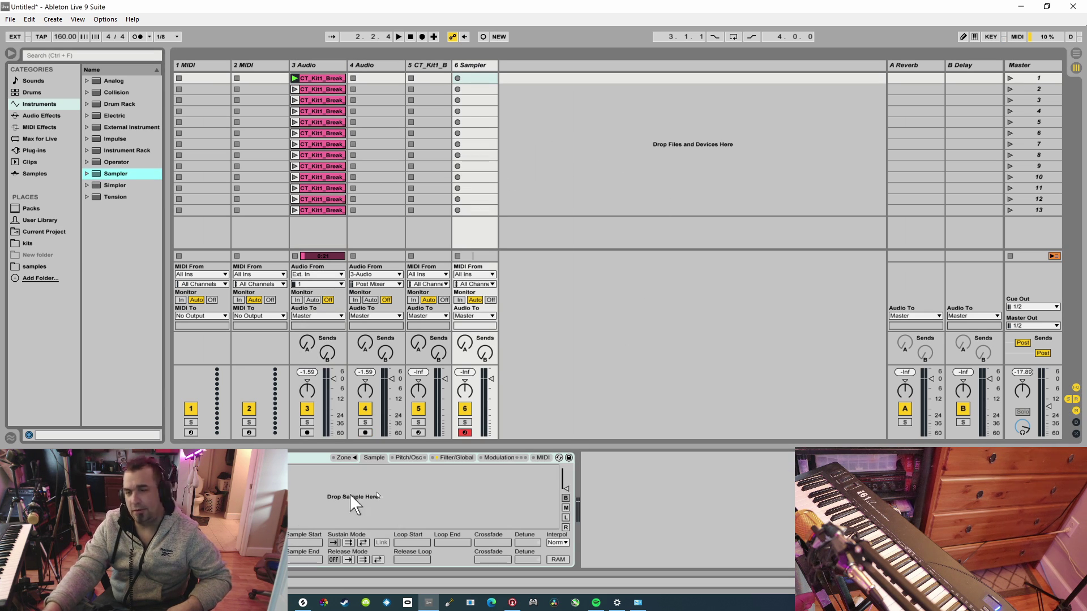
left_click(343, 457)
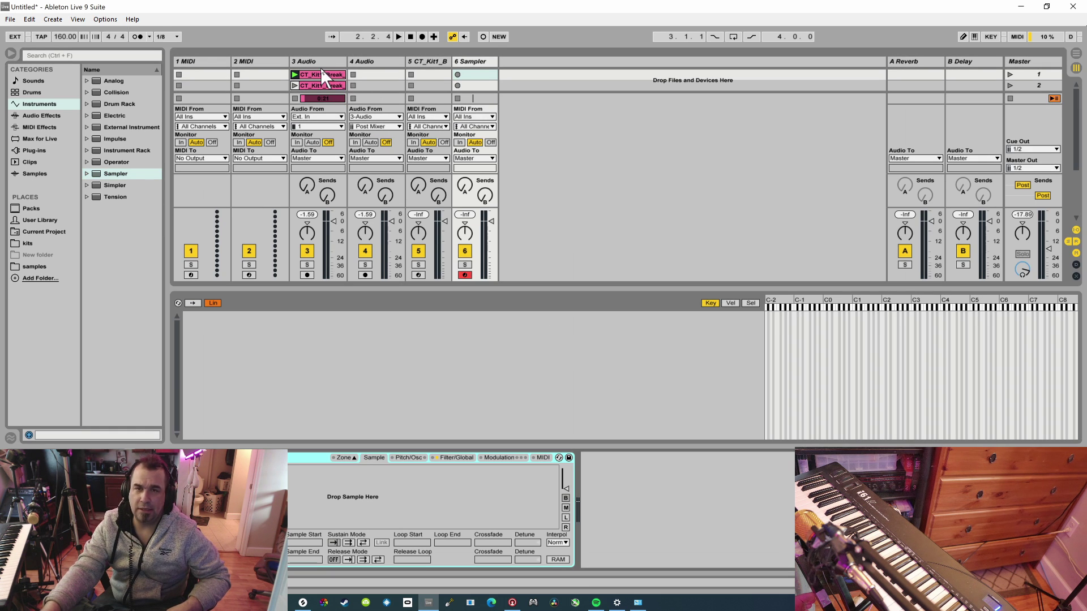
left_click_drag(322, 80, 427, 370)
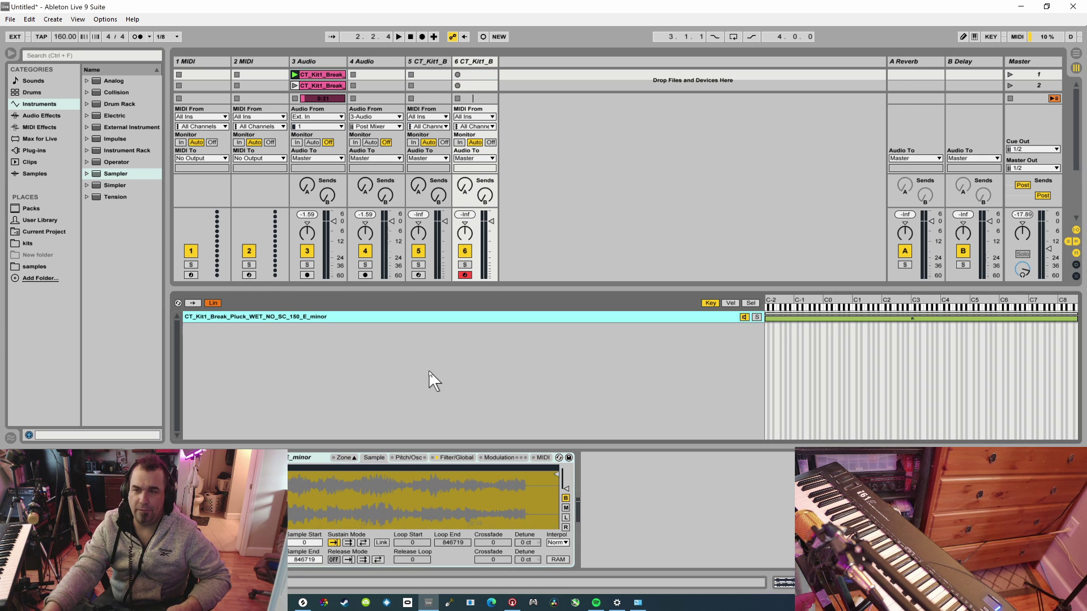
key("Left")
key("Left")
key("Left")
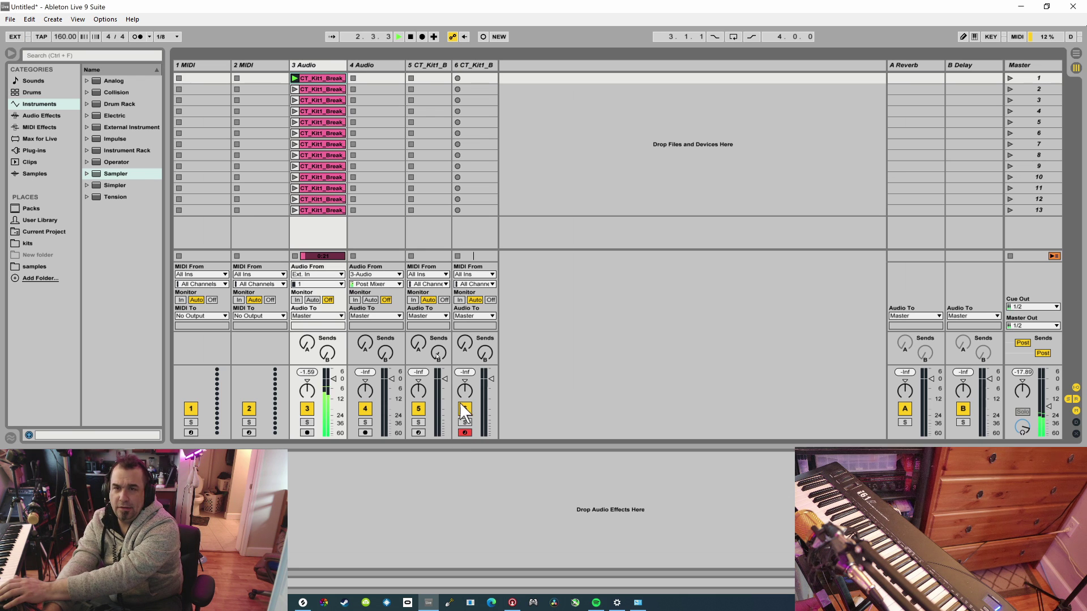
- Stop playback and confirm the Sampler's interpolation stays at Norm
left_click(410, 38)
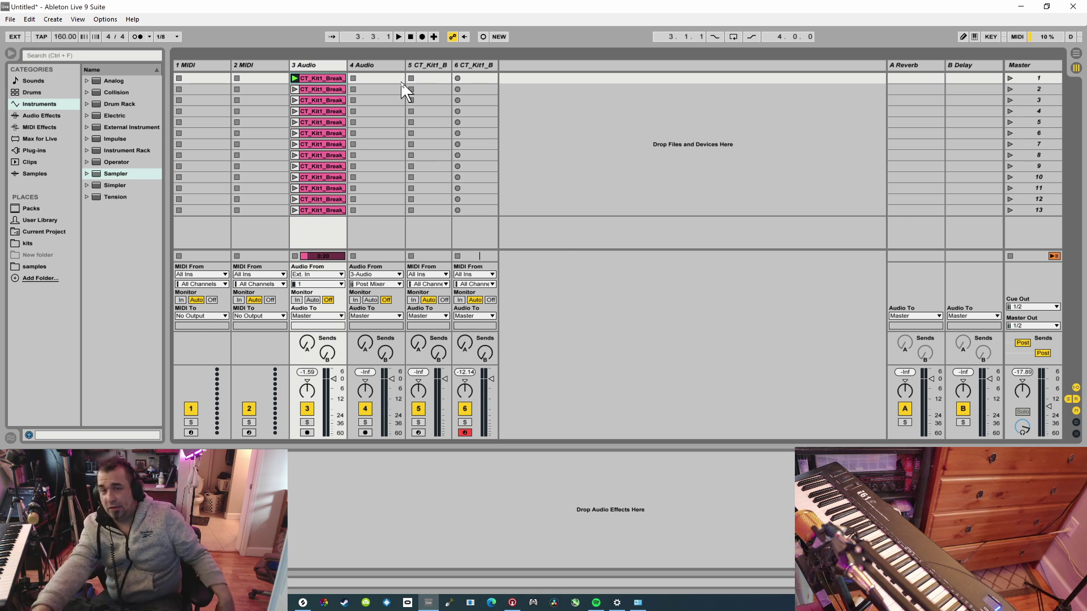
left_click(469, 65)
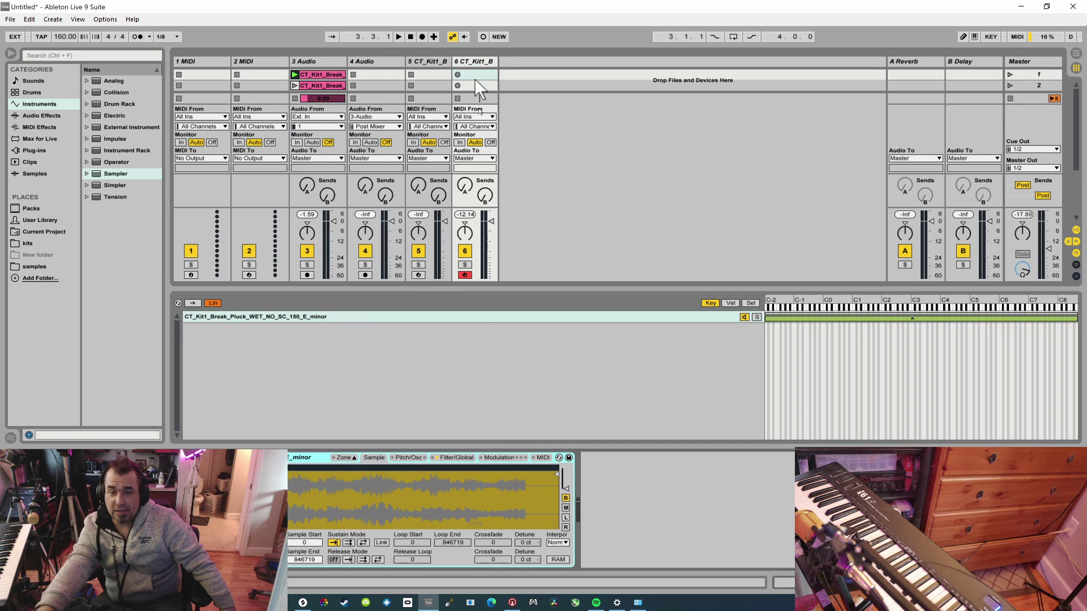
left_click(559, 543)
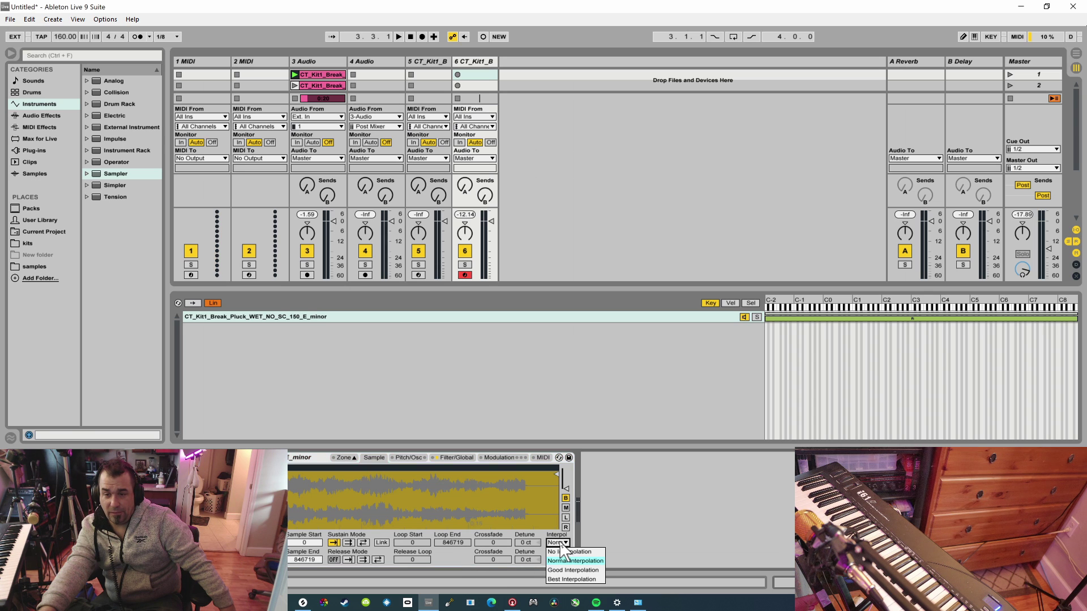
left_click(568, 538)
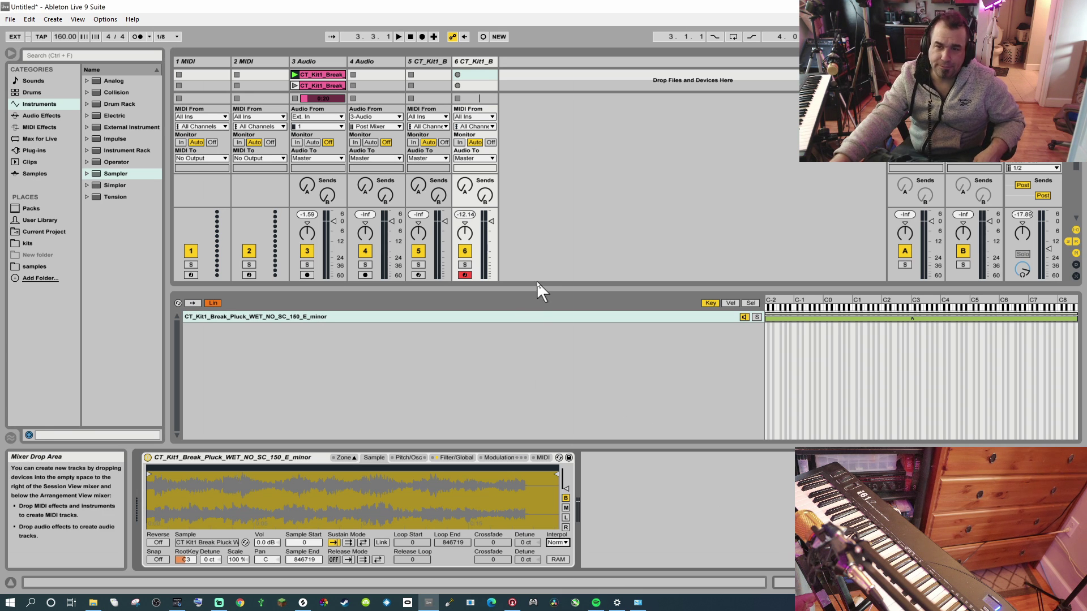
- Collapse the zone editor and delete the Sampler track and track 5
left_click_drag(536, 287, 533, 478)
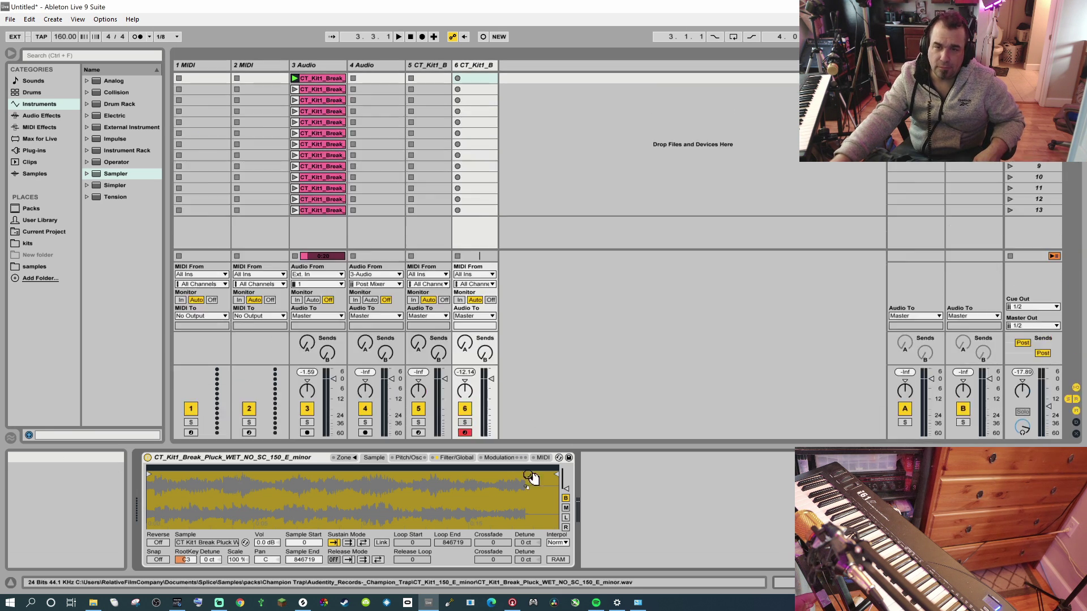
right_click(476, 65)
left_click(493, 101)
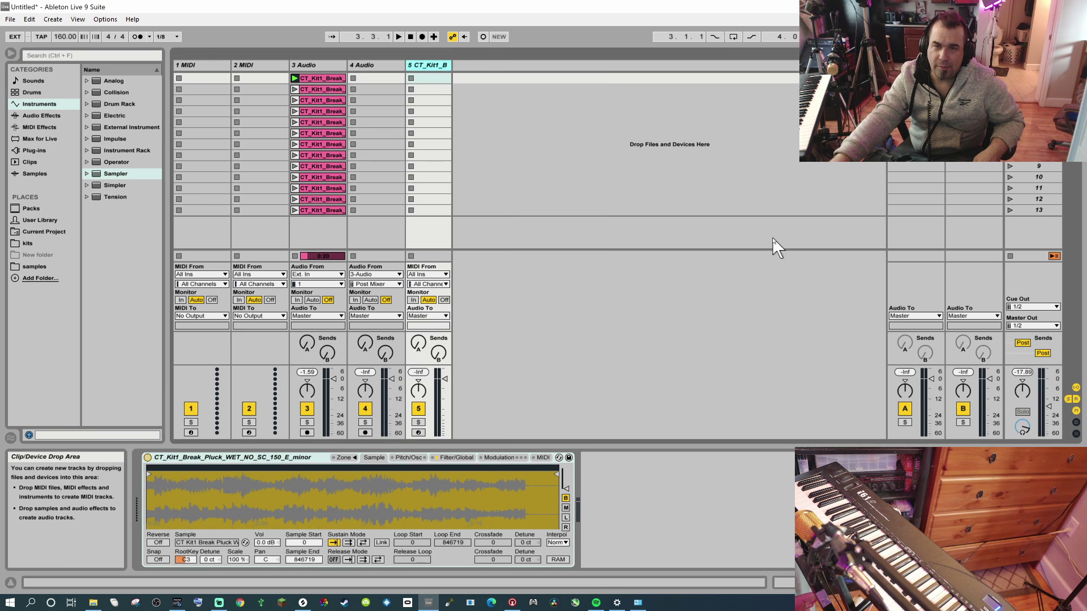
right_click(437, 63)
key("Escape")
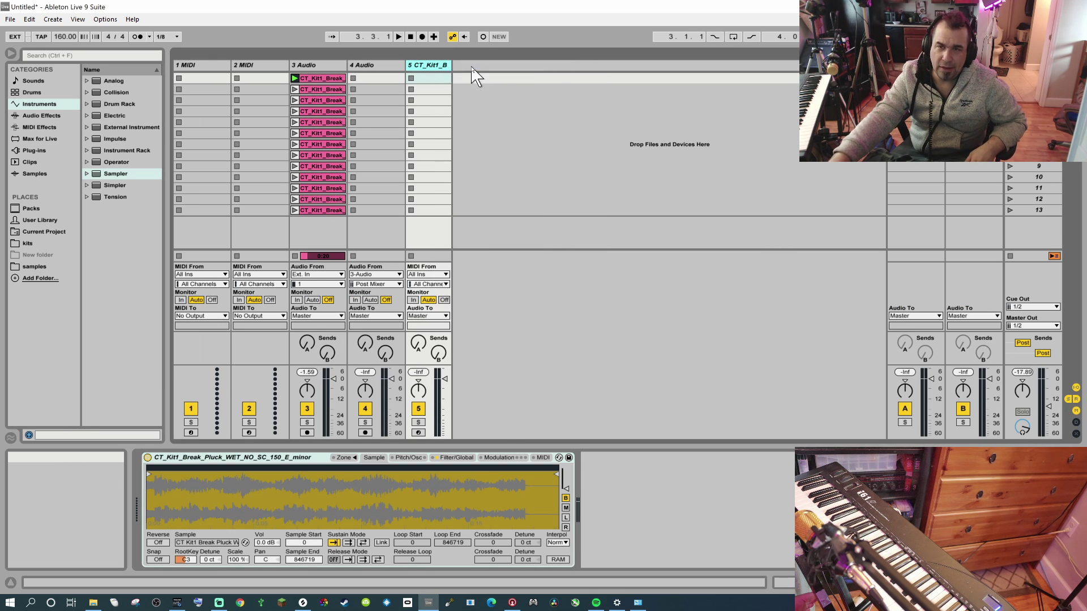
key("Delete")
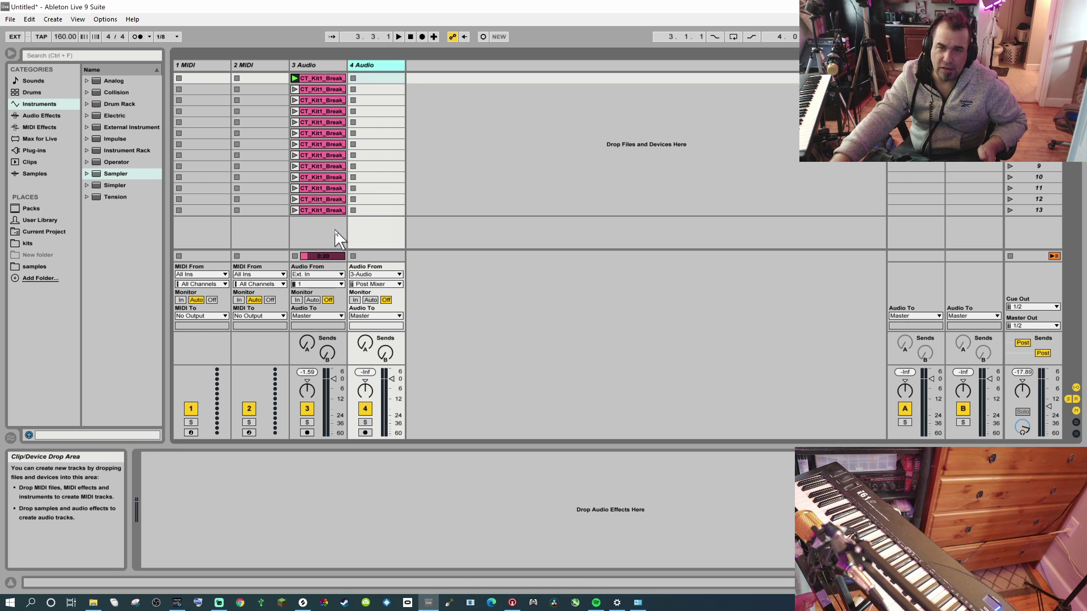
- Delete all the break clips from track 3 Audio, leaving its slots empty
left_click(320, 165)
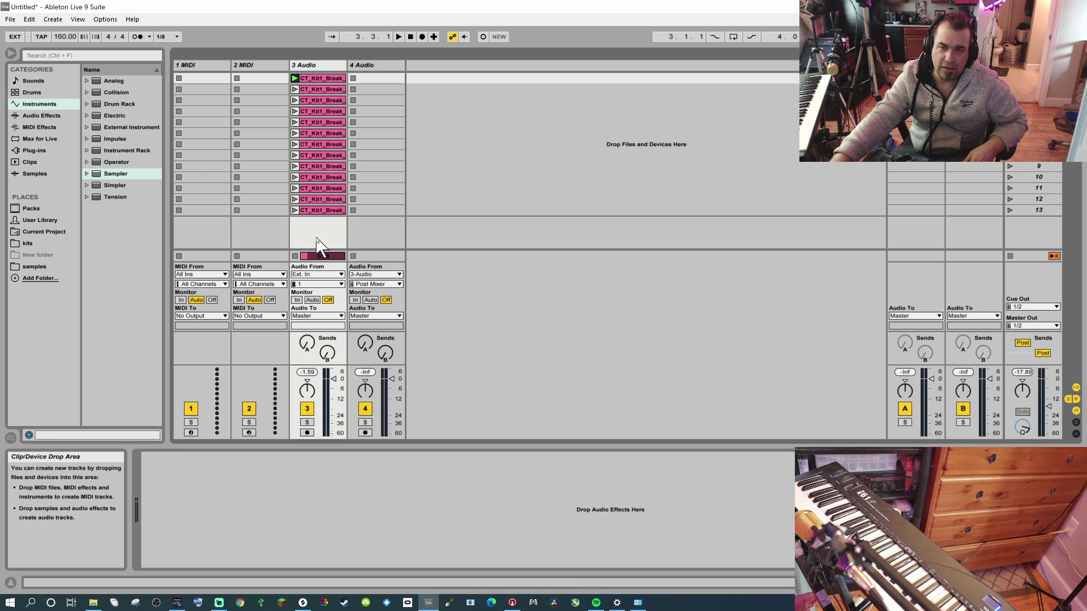
right_click(320, 78)
left_click(339, 80)
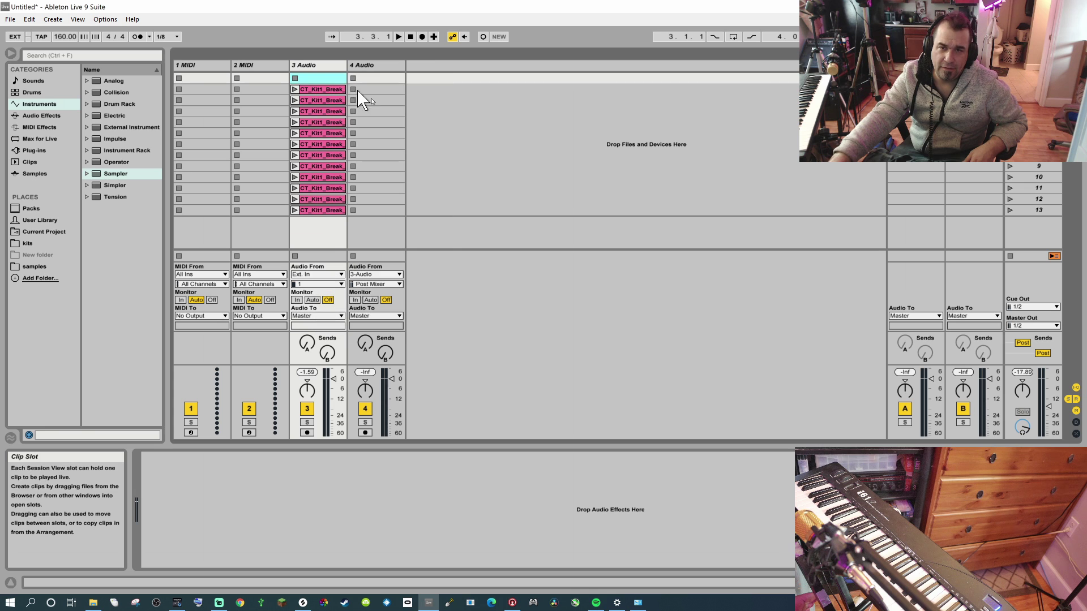
right_click(334, 86)
left_click(348, 101)
left_click_drag(313, 78, 335, 264)
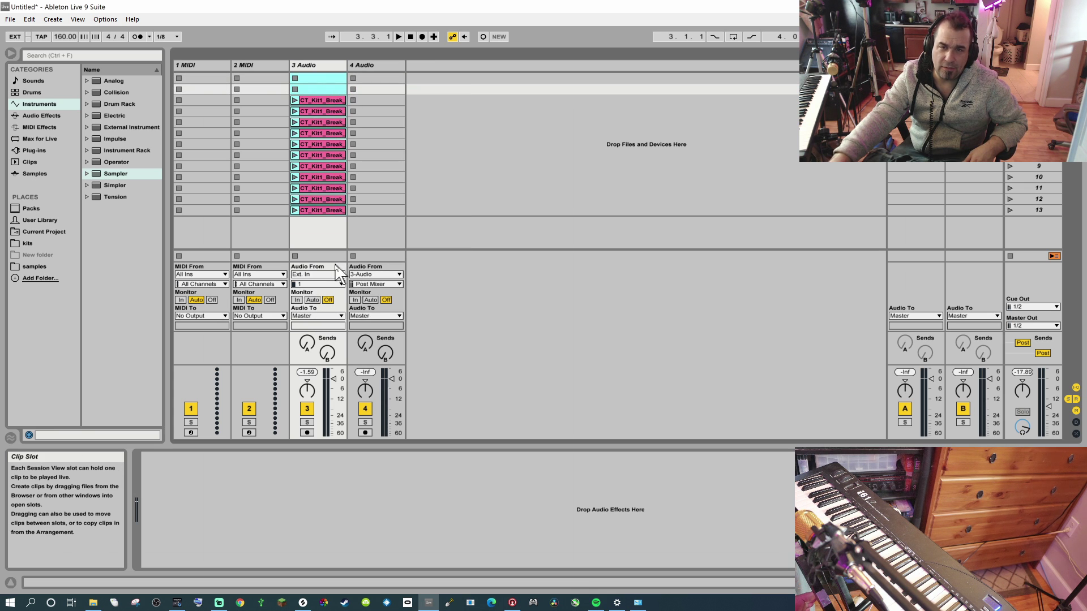
right_click(315, 100)
left_click(329, 102)
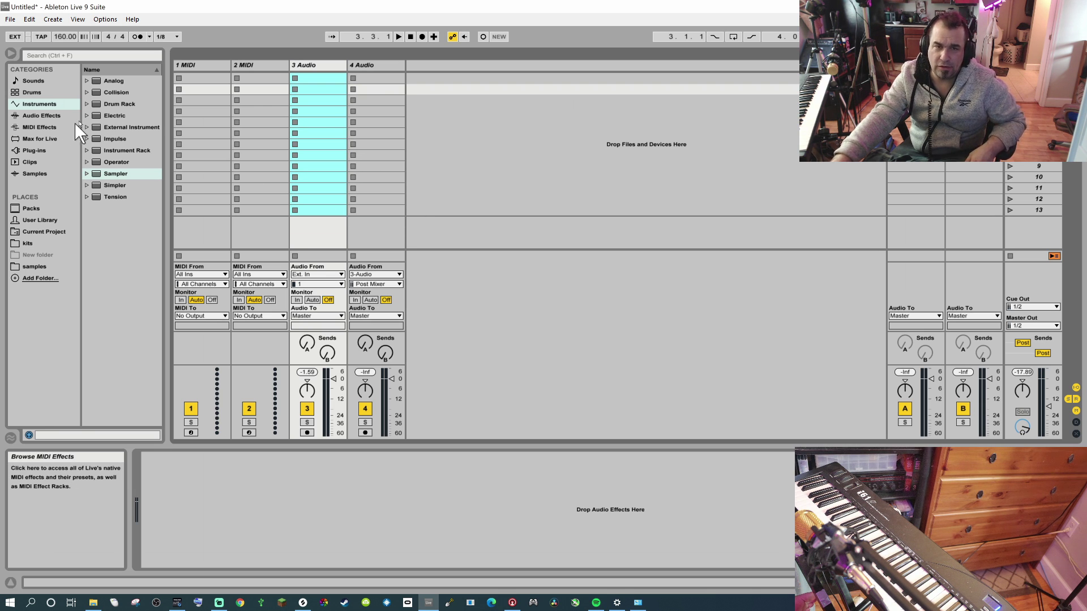
left_click(30, 243)
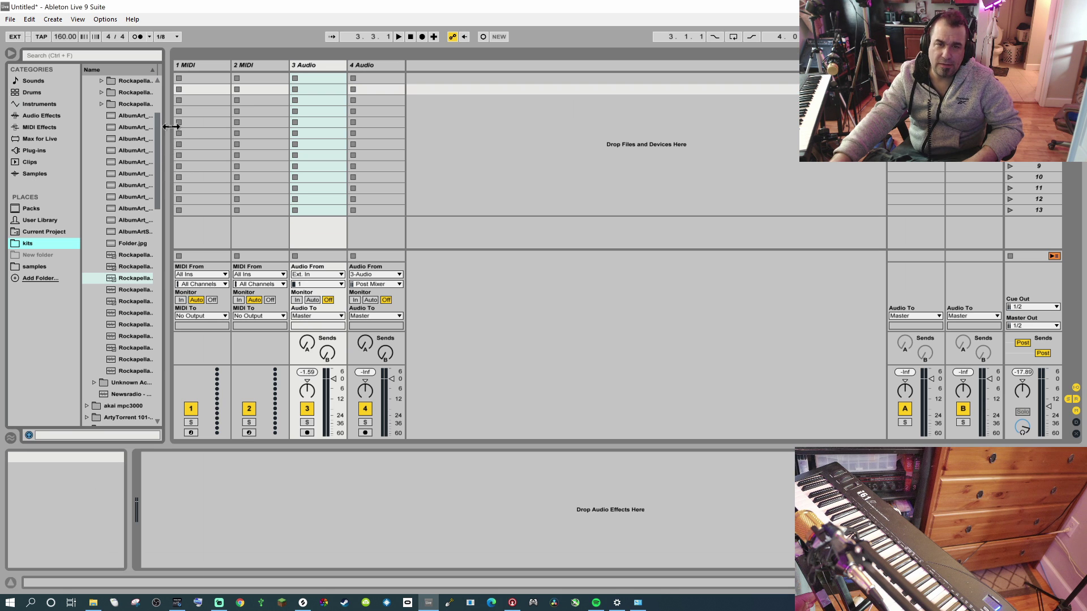
- Widen the browser and audition the Footloose, Mr. Grinch and Zombie Jamboree acapellas
left_click_drag(181, 128, 289, 156)
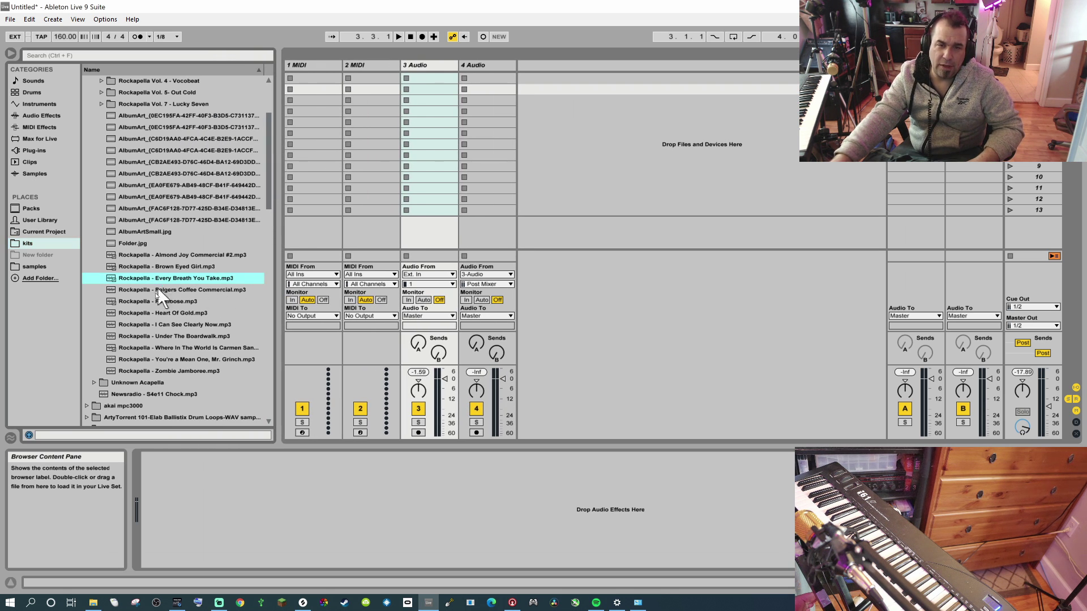
left_click(151, 300)
left_click(179, 349)
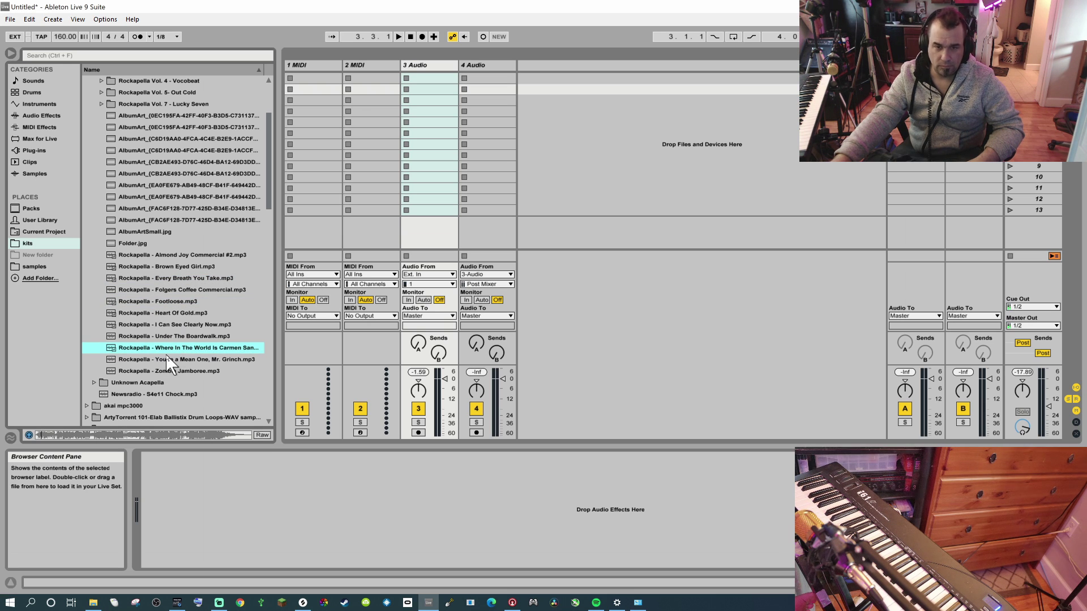
left_click(177, 361)
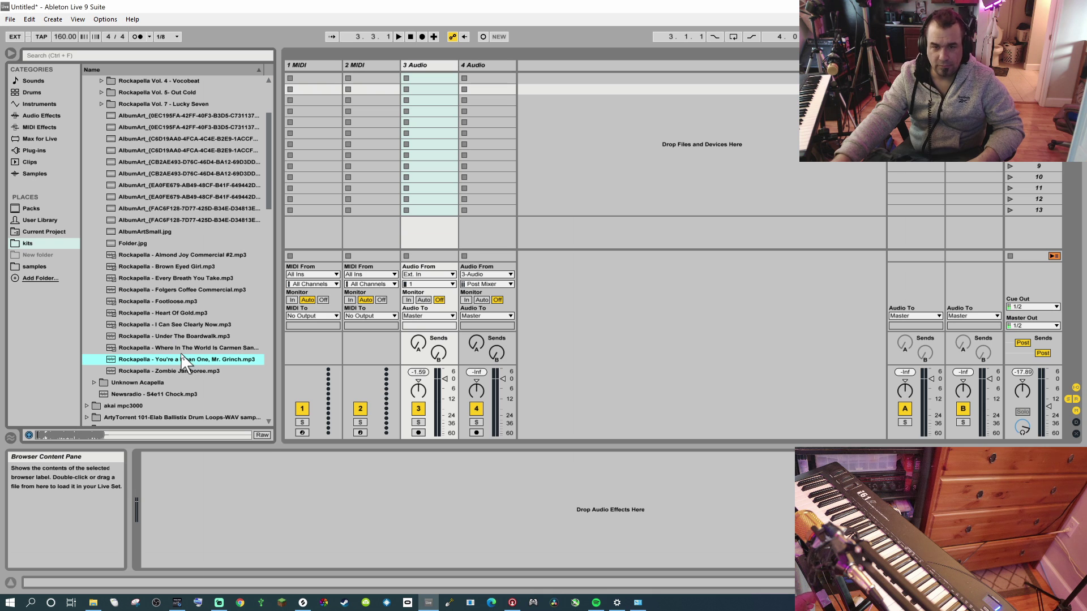
left_click(174, 349)
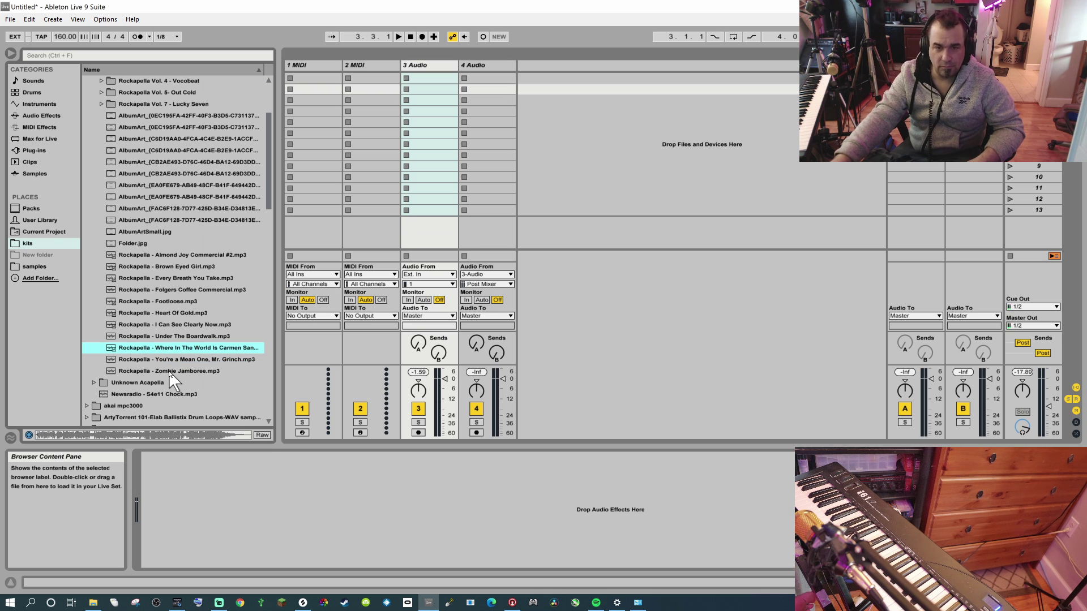
left_click(167, 370)
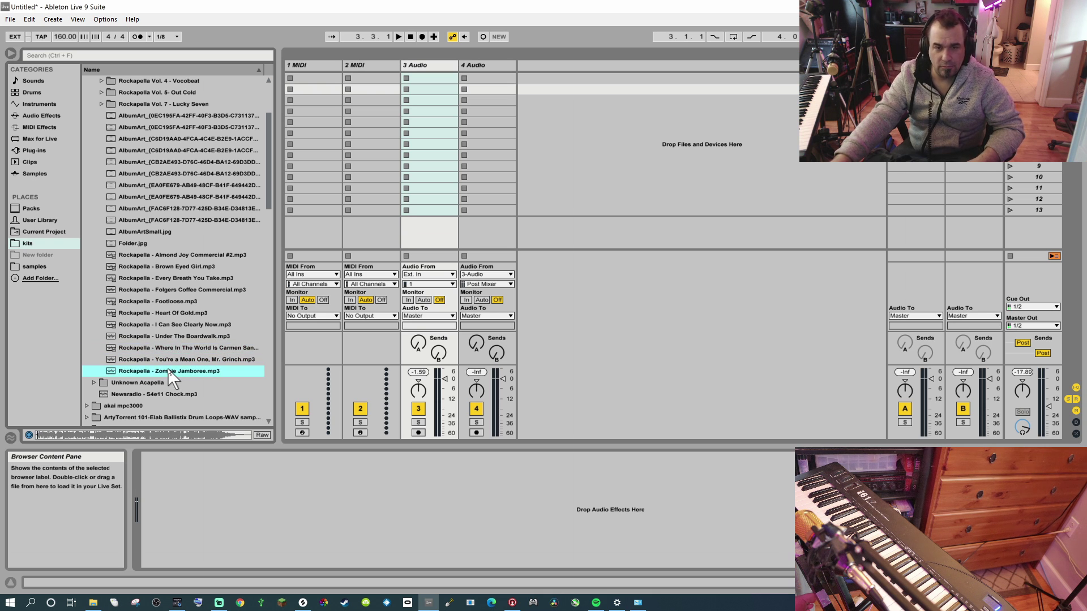
- Preview Rockapella - Almond Joy Commercial #2.mp3 and drop it into track 3's first slot
left_click(168, 254)
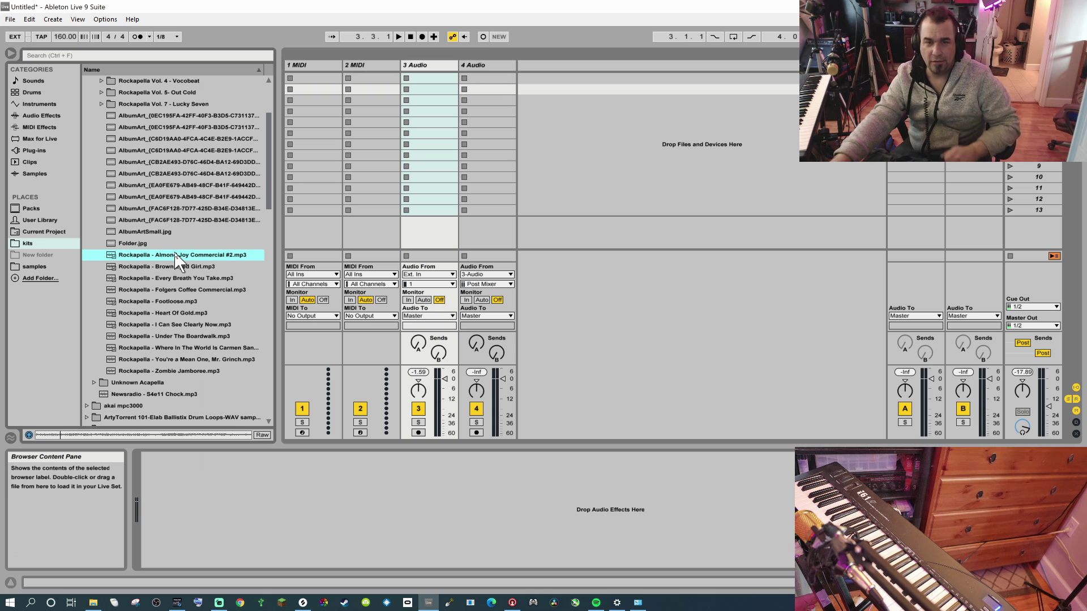
left_click_drag(145, 253, 422, 89)
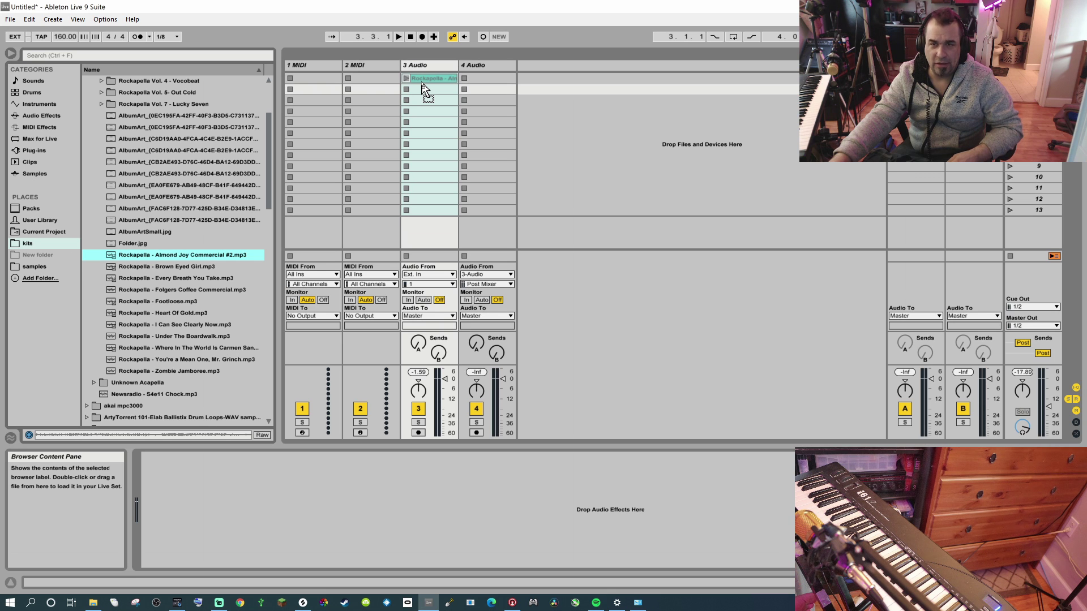
left_click_drag(421, 89, 423, 89)
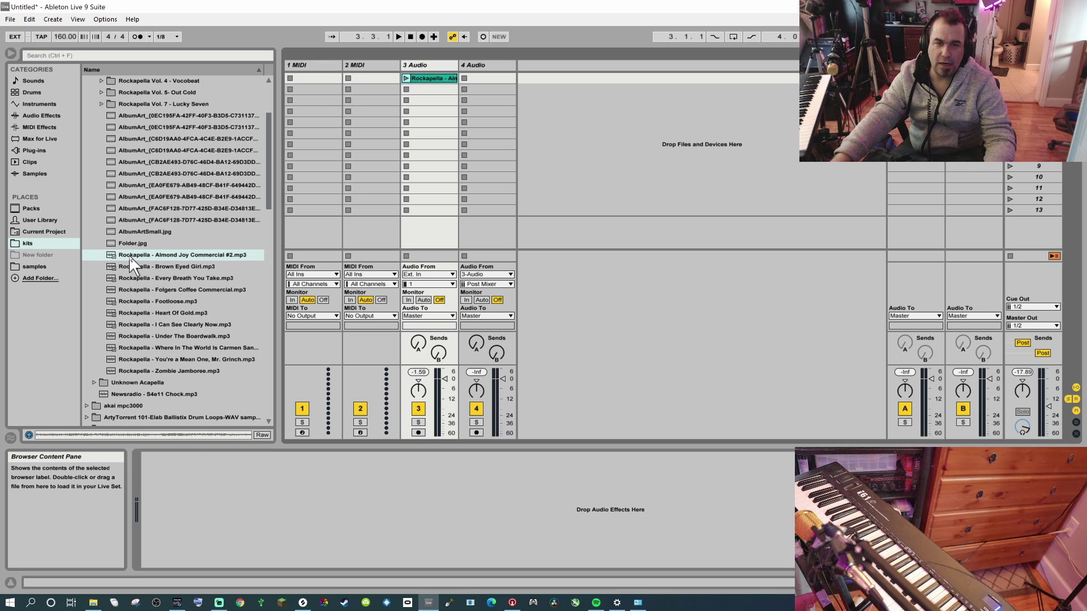
- Launch the Almond Joy clip and enter 130.09 BPM as the project tempo
left_click(407, 78)
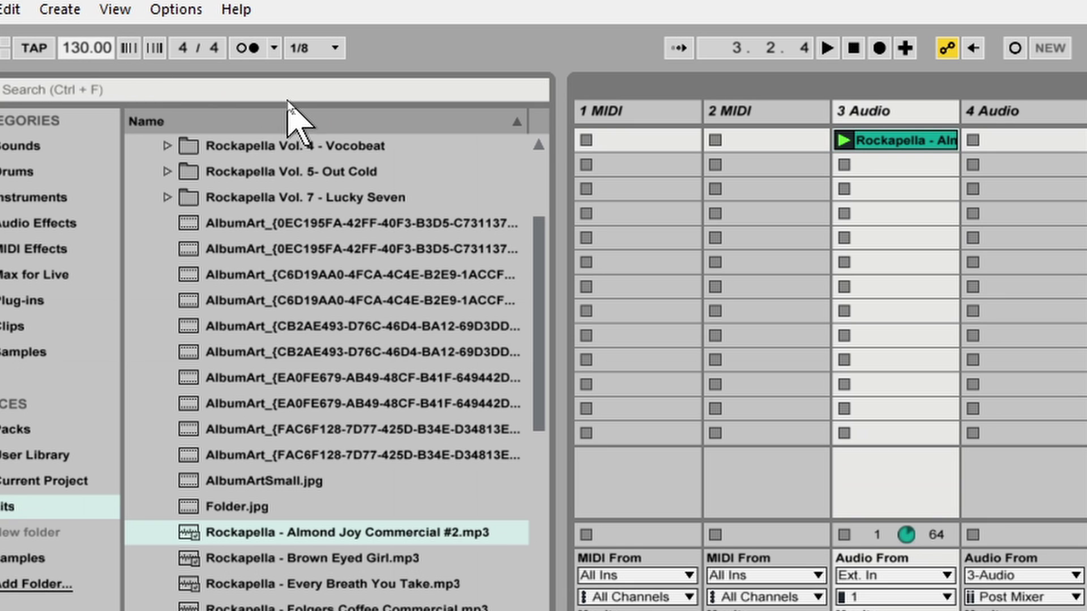
key("ctrl+z")
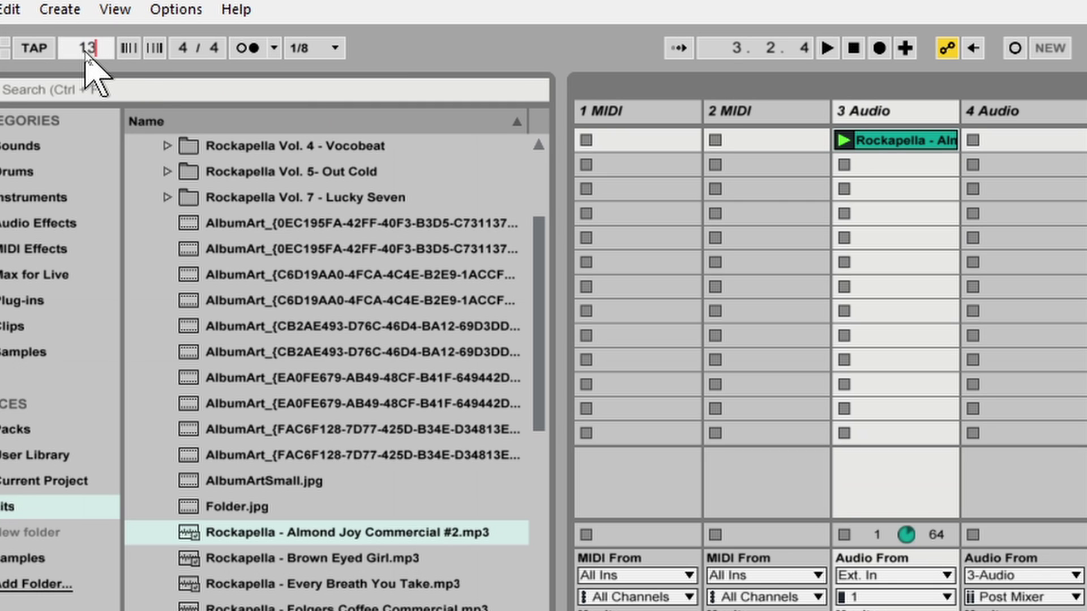
type(".09")
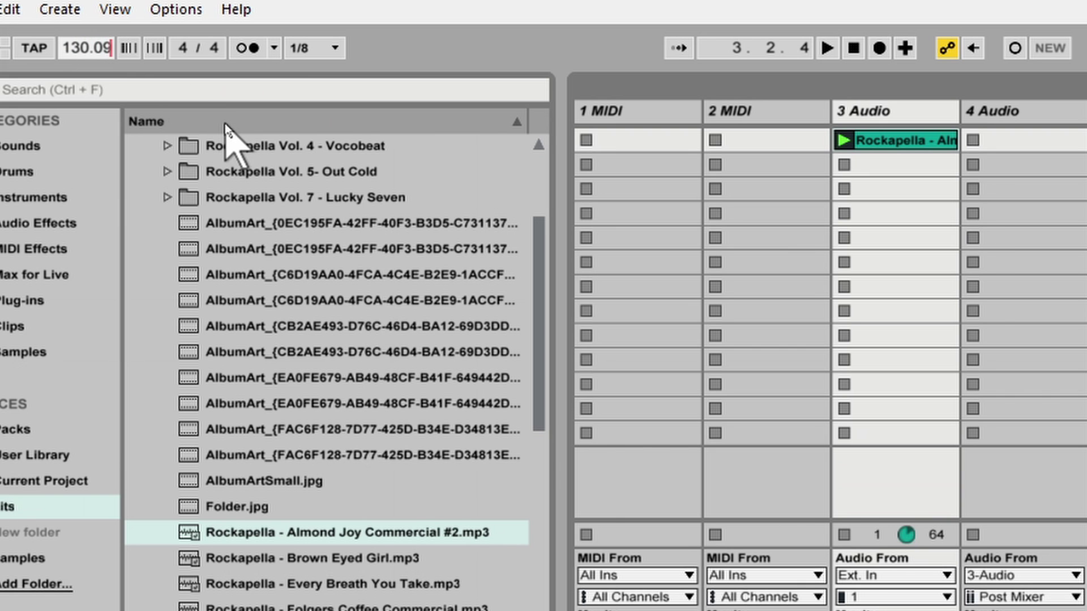
key("Return")
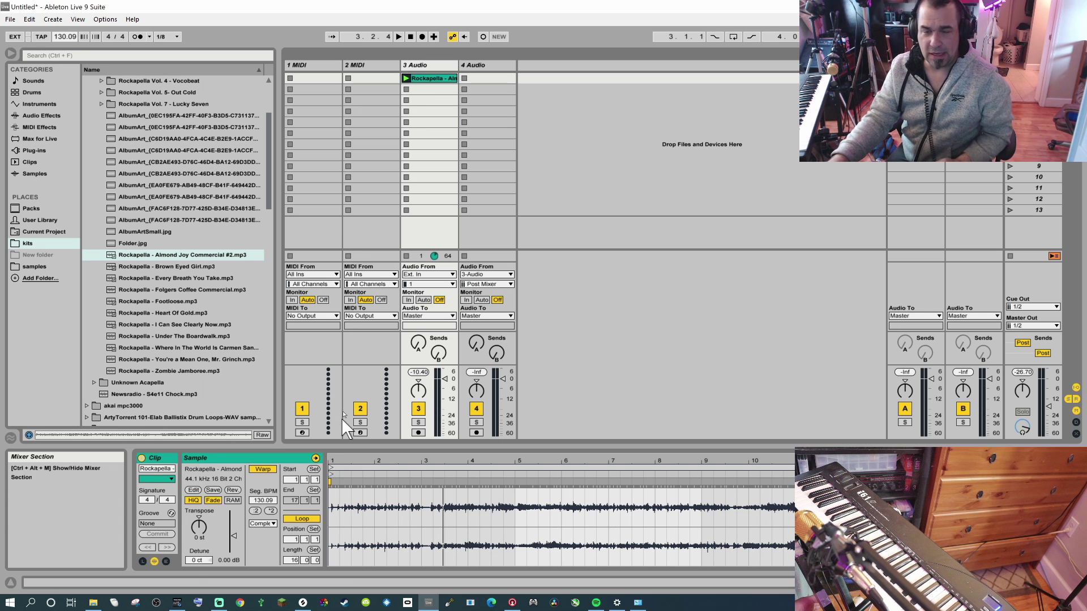
- Set the first transient as 1.1.1, move the loop start there, then play and stop the clip
left_click_drag(338, 460, 379, 495)
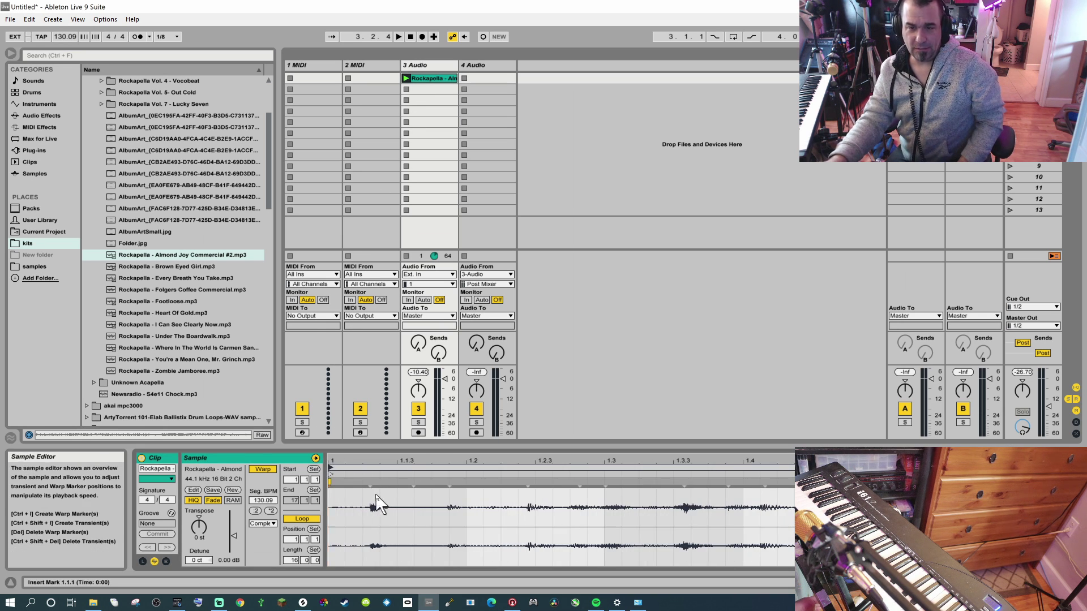
key("space")
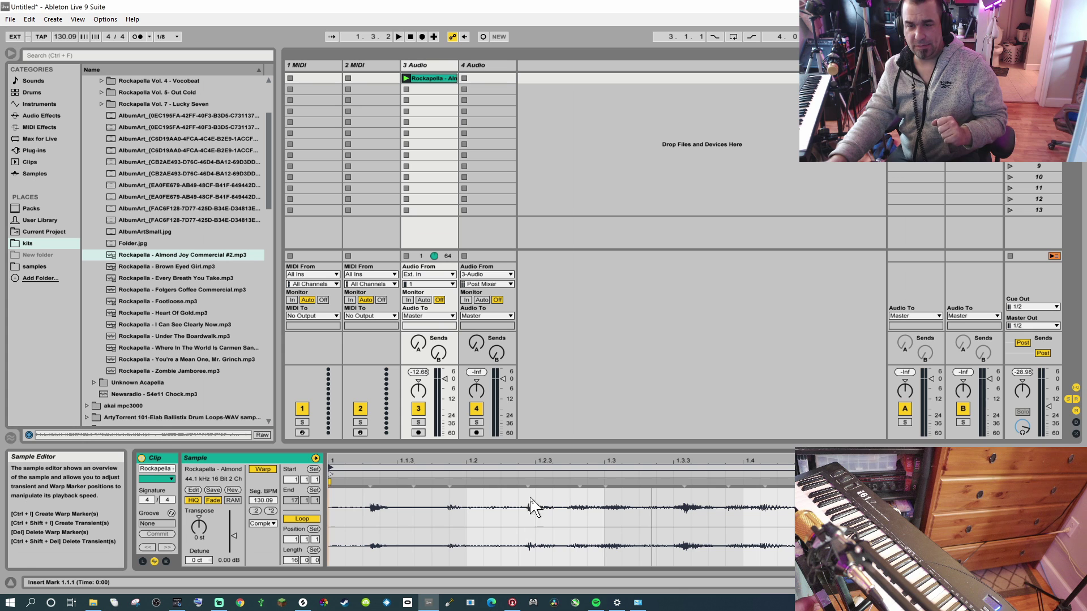
right_click(528, 483)
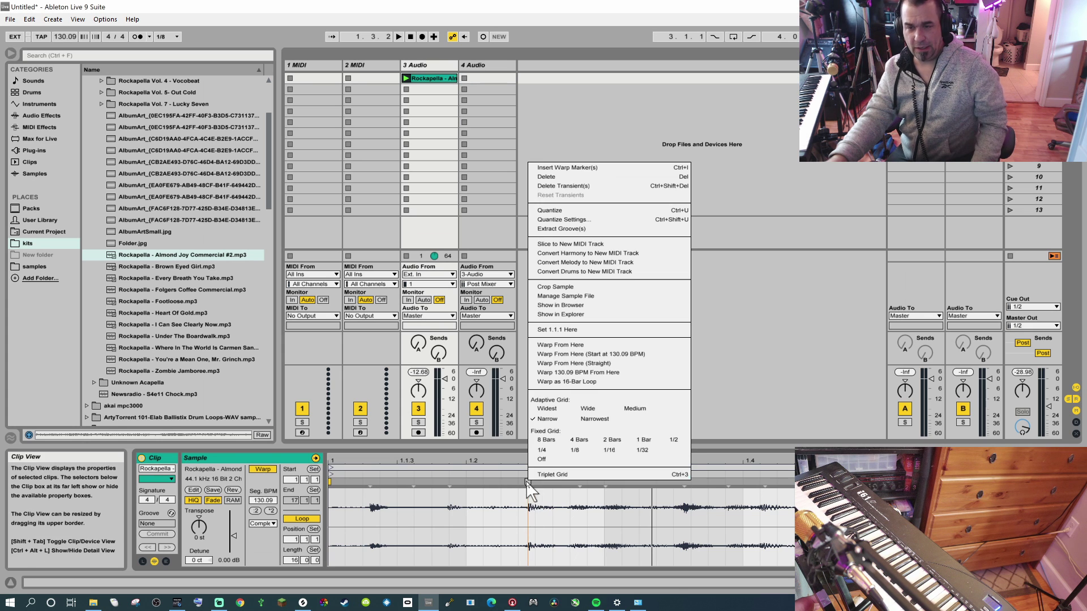
left_click(571, 330)
left_click_drag(396, 464, 530, 485)
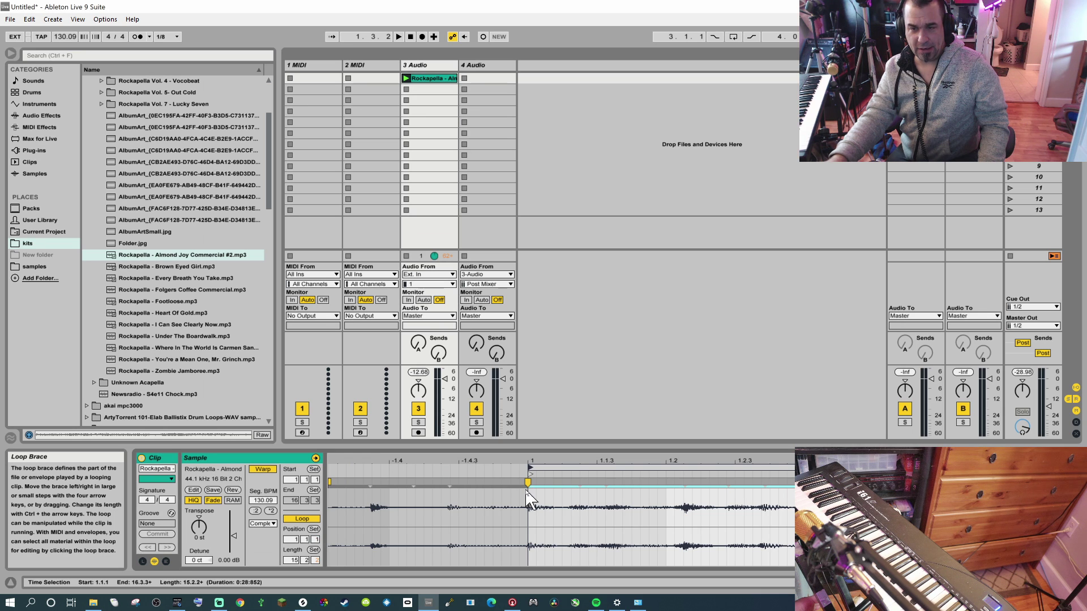
left_click_drag(530, 465, 530, 436)
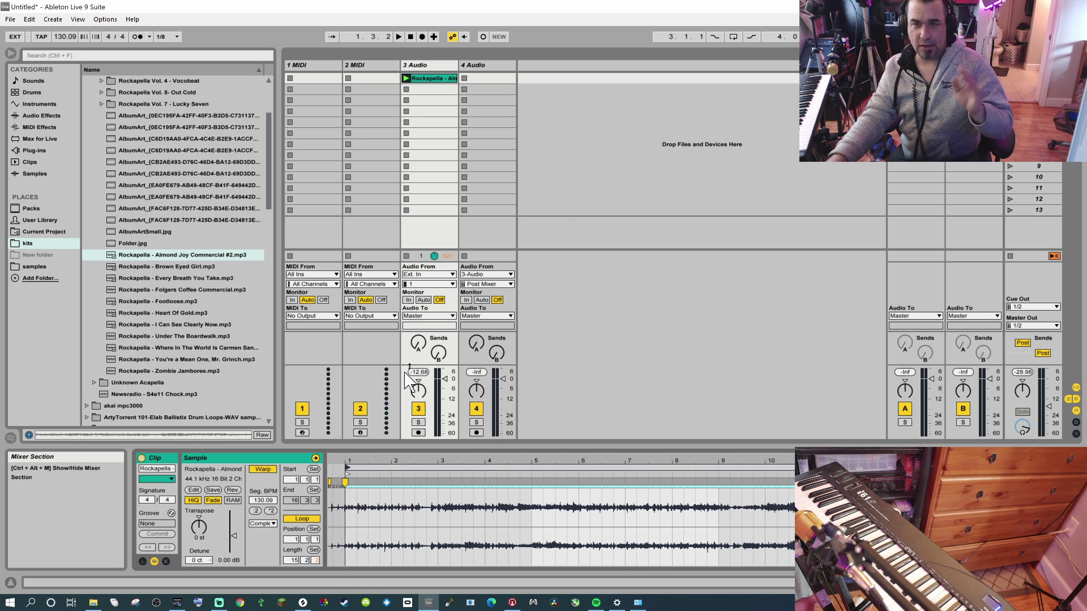
left_click(406, 79)
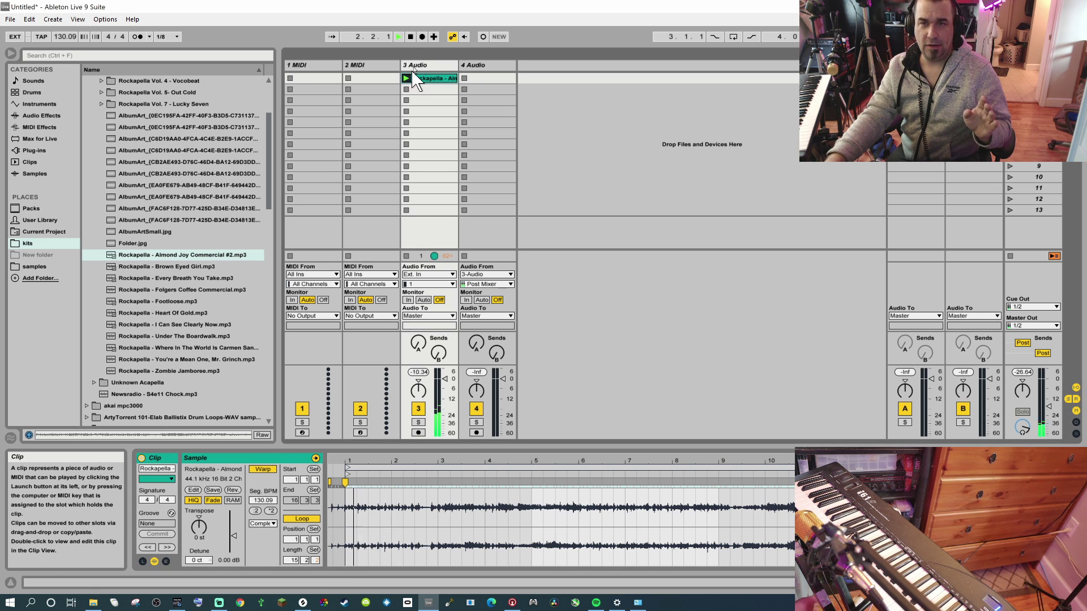
left_click(412, 38)
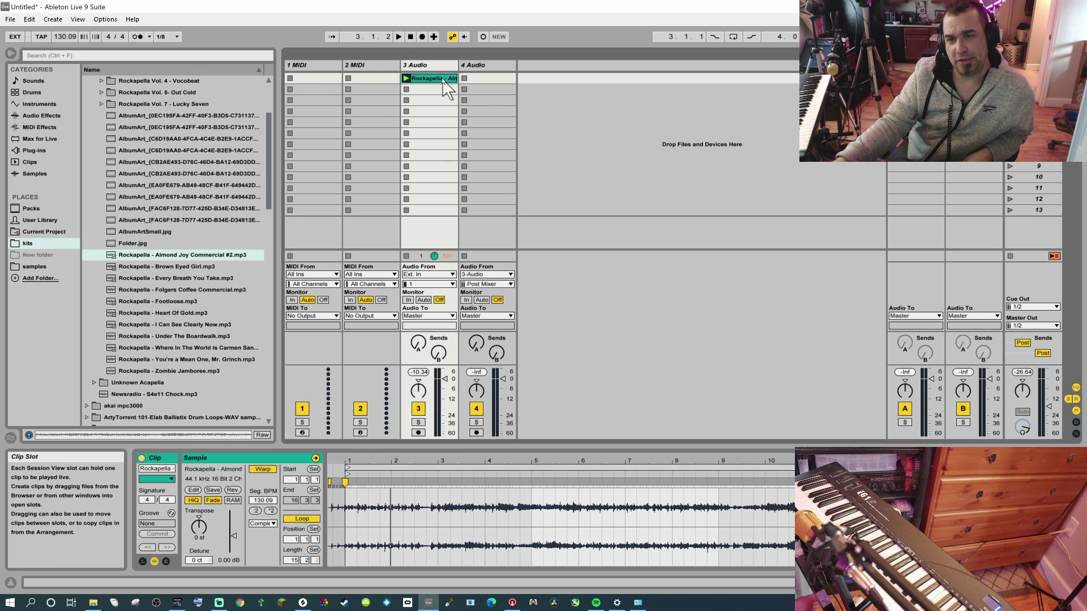
- Set launch quantization to 4 Bars, duplicate the Rockapella clip and launch the copy in slot 2
left_click(170, 37)
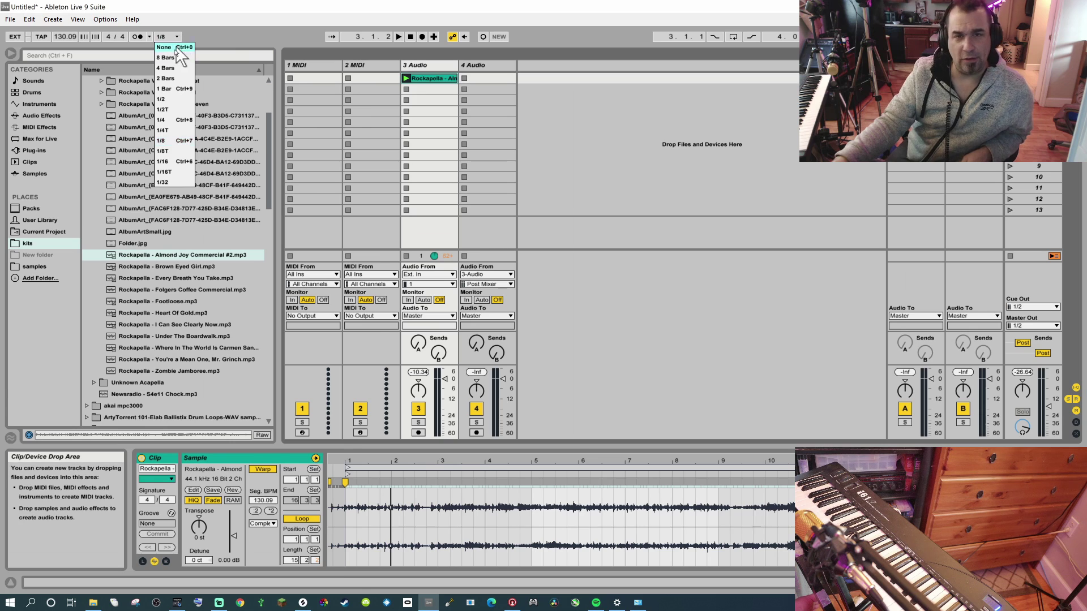
left_click(317, 117)
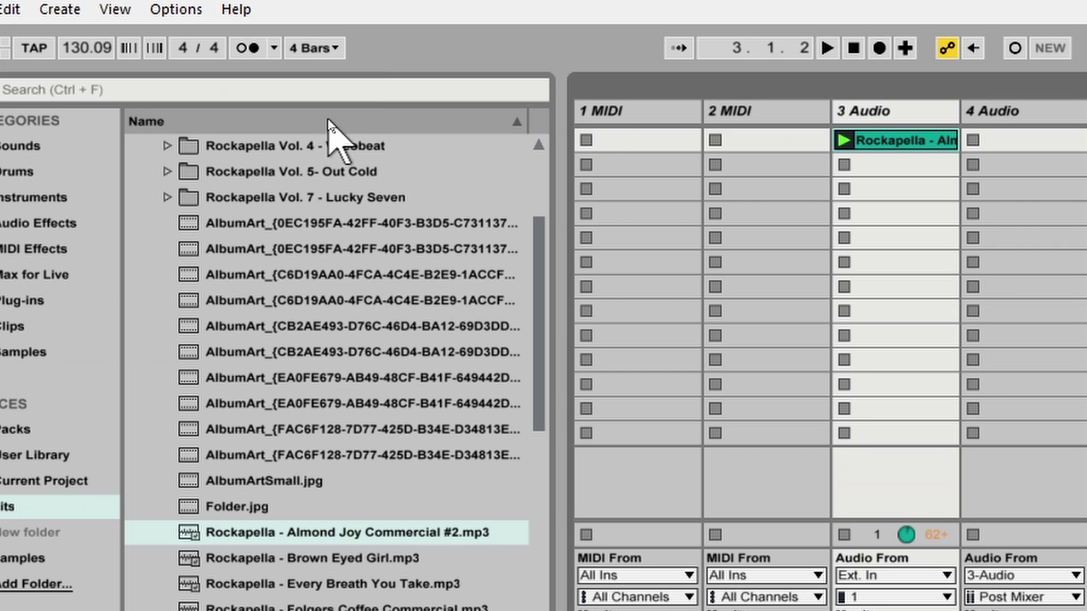
right_click(903, 145)
left_click(928, 216)
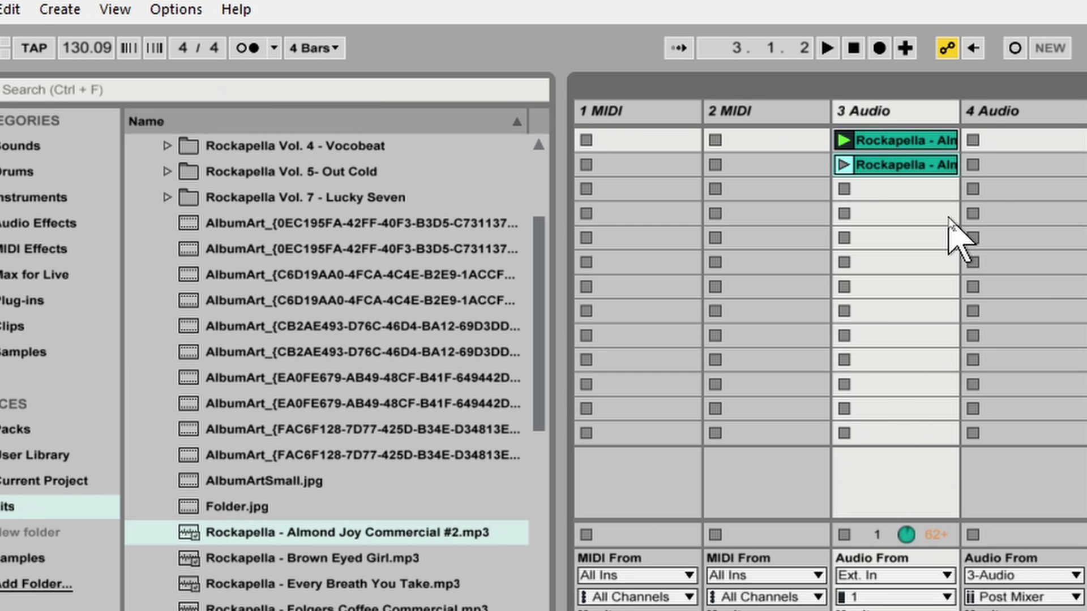
left_click(843, 165)
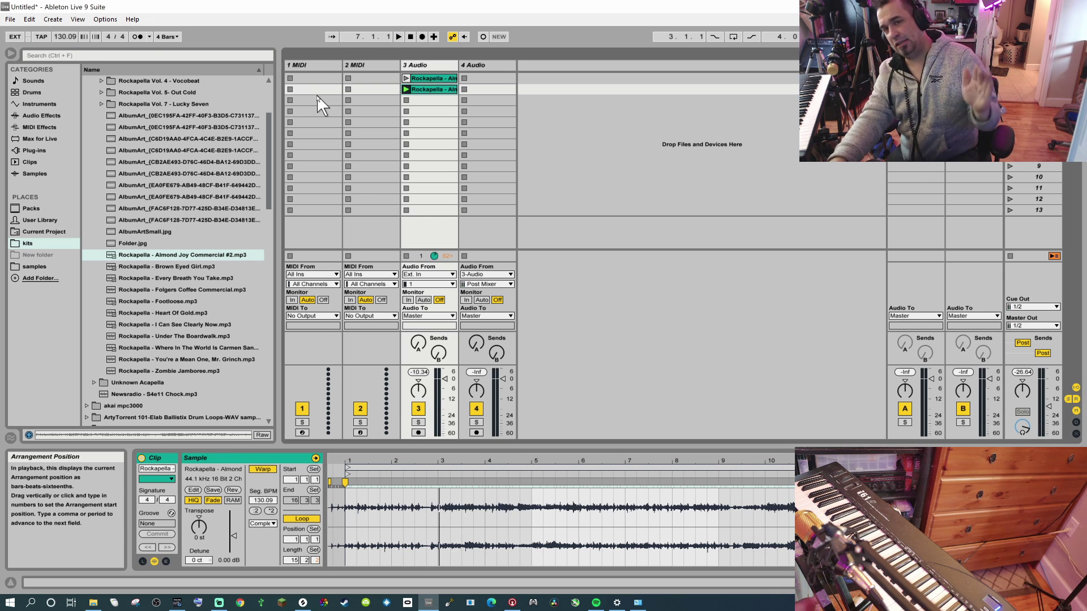
left_click(176, 36)
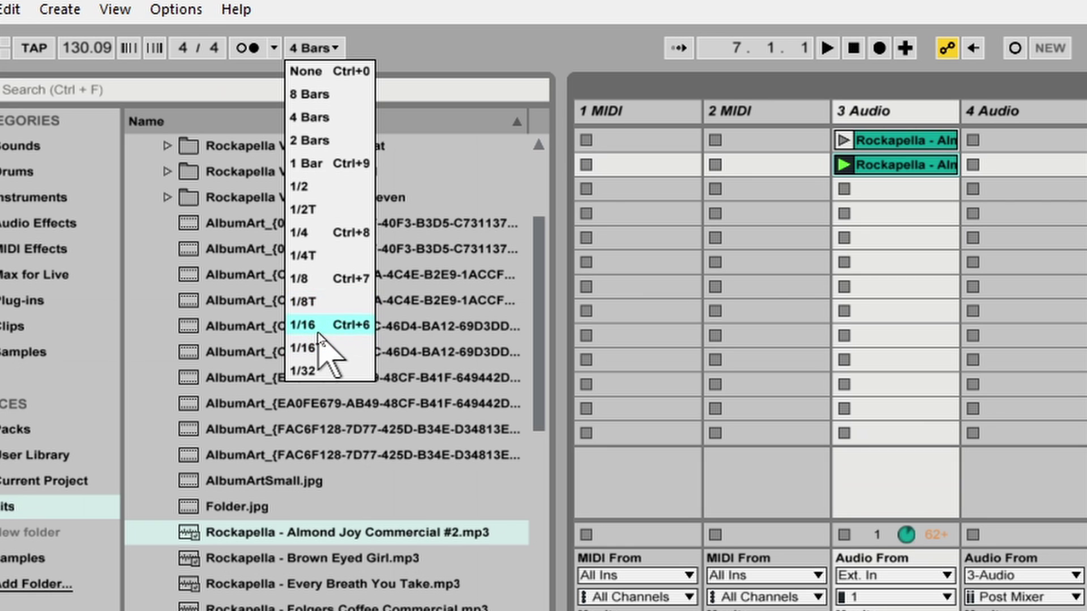
- Set launch quantization to 1/8 and launch the row-1 and row-2 Rockapella clips in turn
left_click(316, 285)
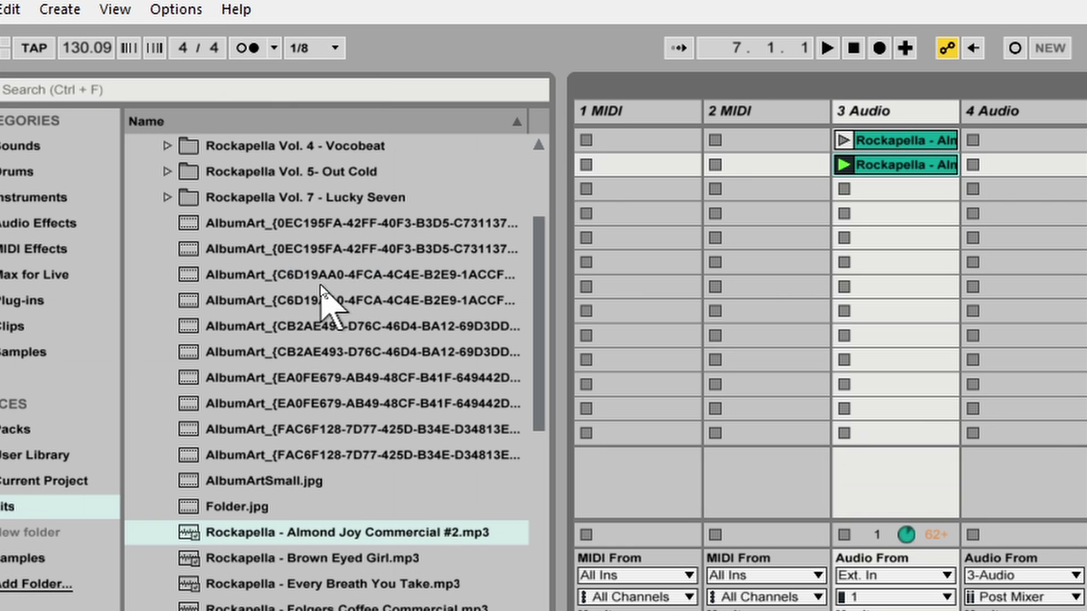
left_click(844, 139)
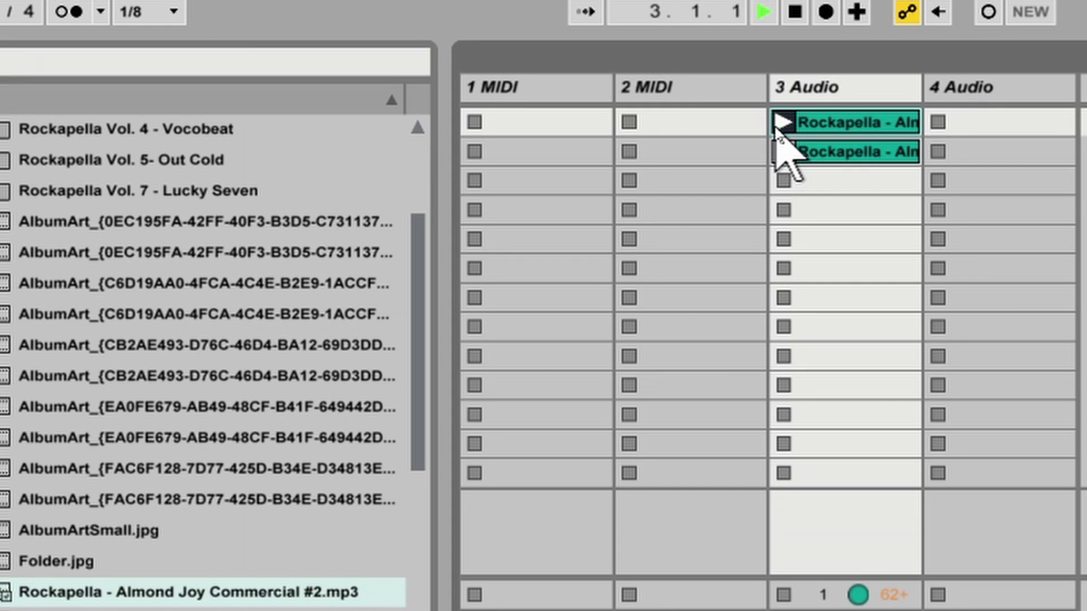
left_click(783, 152)
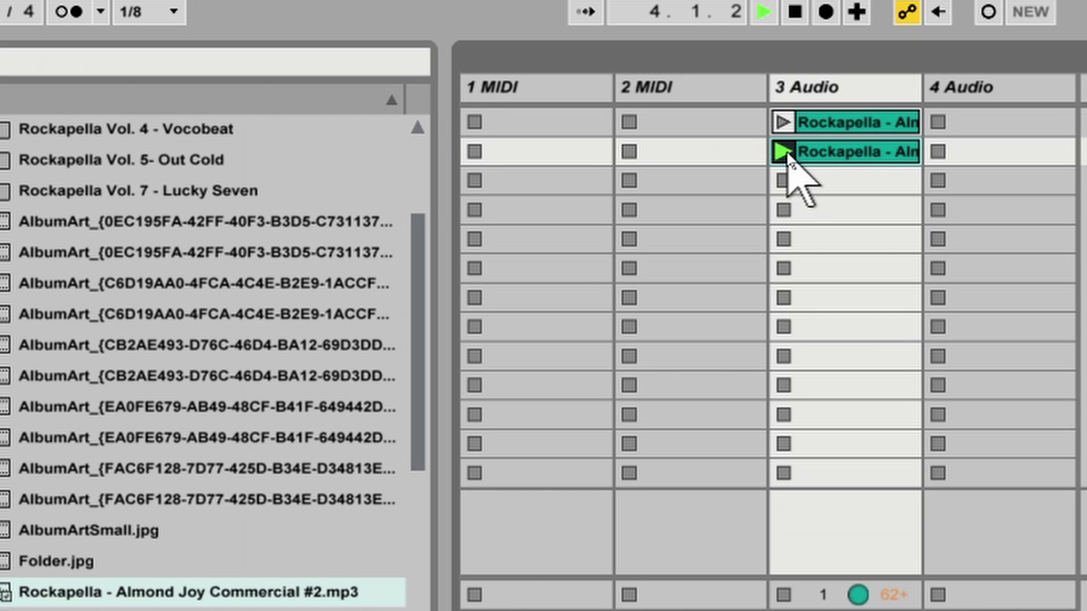
left_click(782, 123)
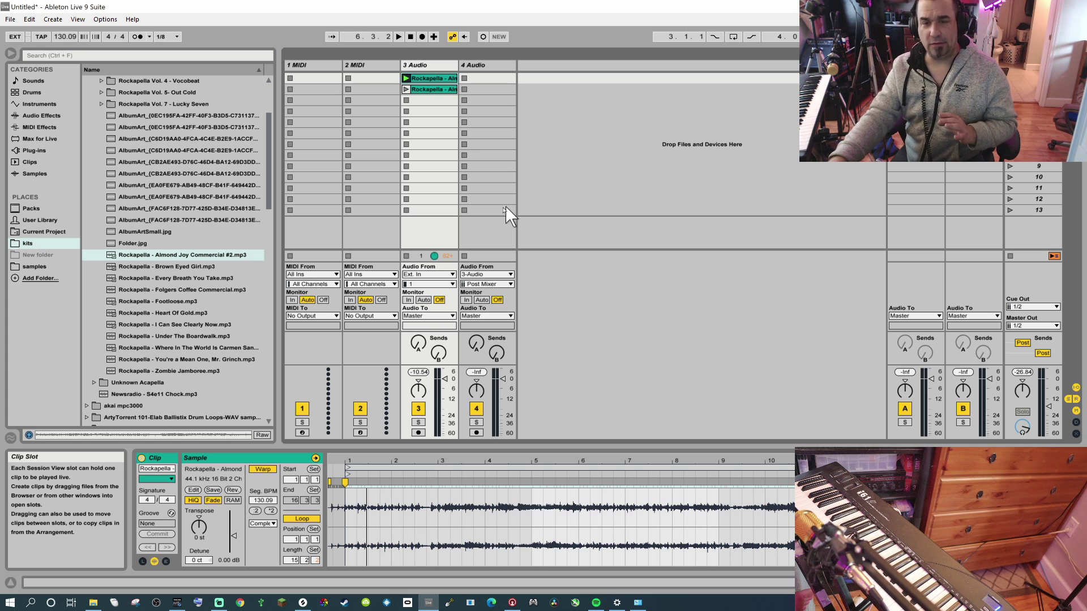
- Delete the second Rockapella clip and inspect the first clip's waveform in Clip View
right_click(434, 90)
left_click(453, 125)
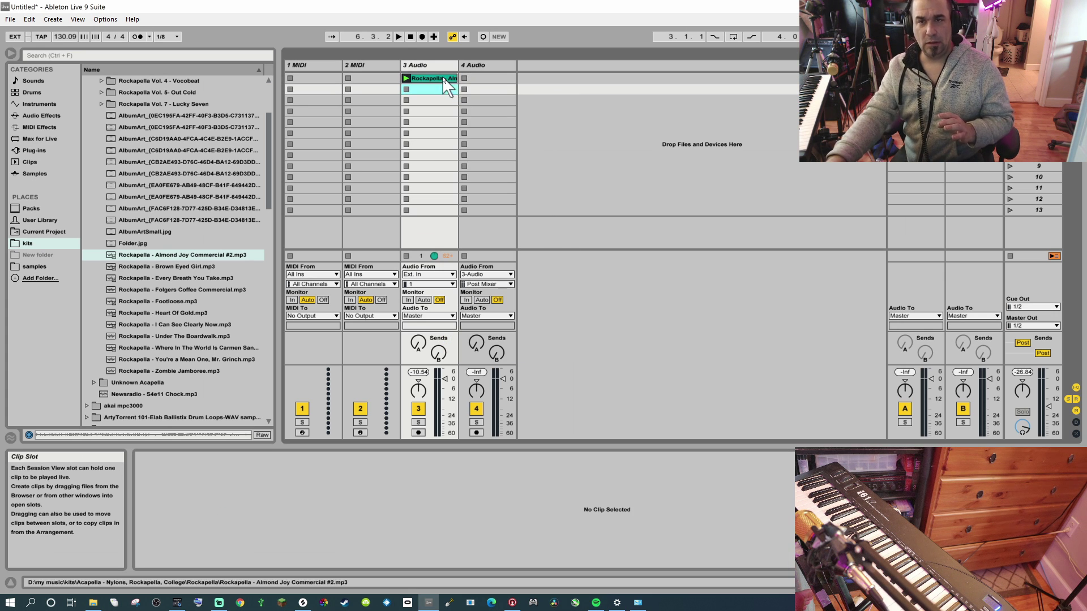
left_click(430, 78)
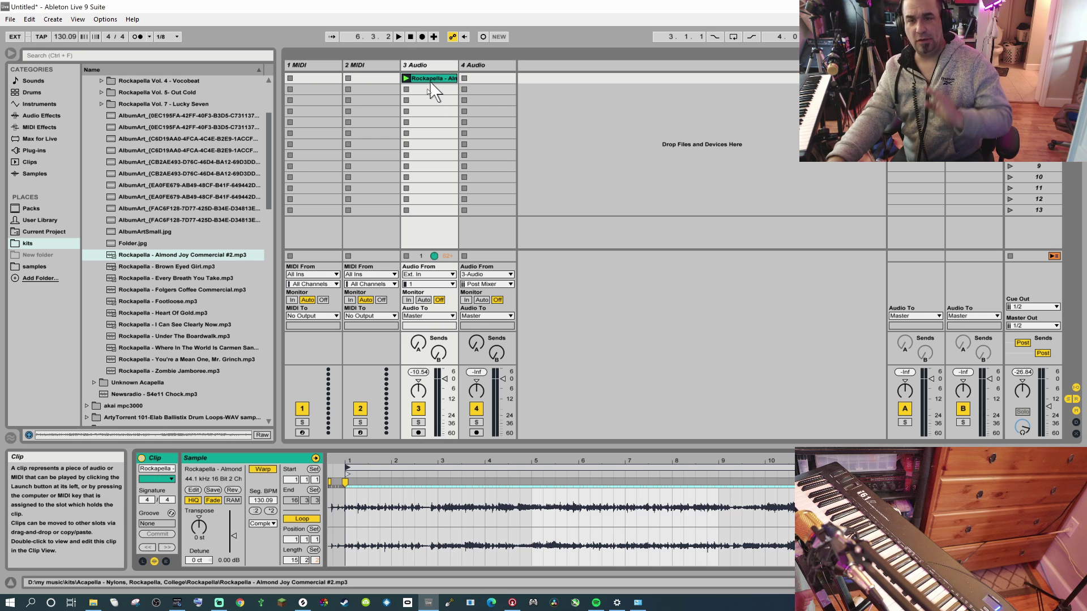
left_click_drag(346, 468, 378, 532)
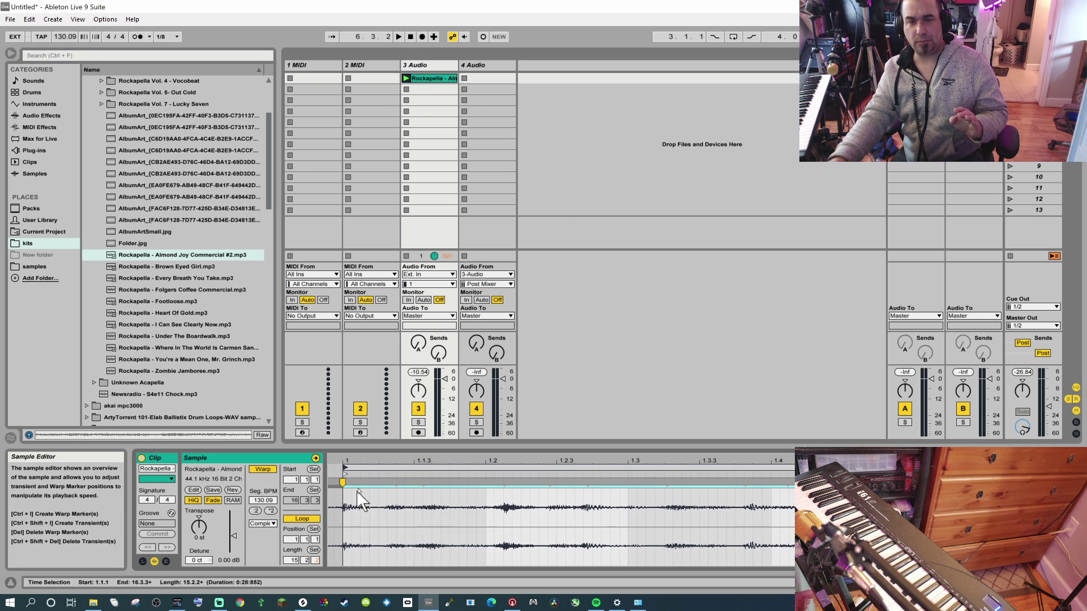
left_click_drag(362, 463, 363, 422)
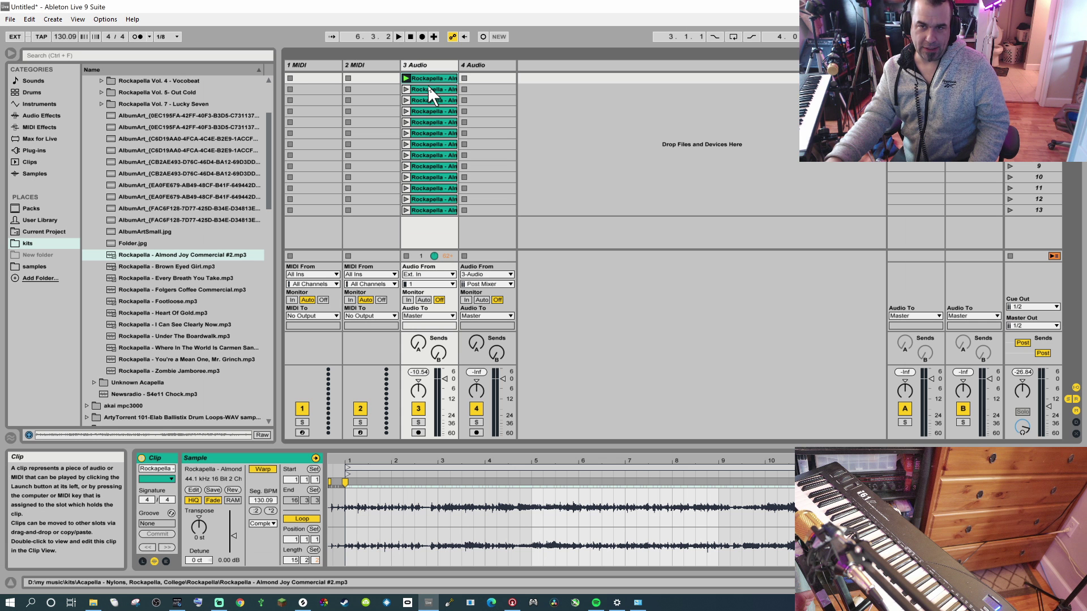
left_click(426, 89)
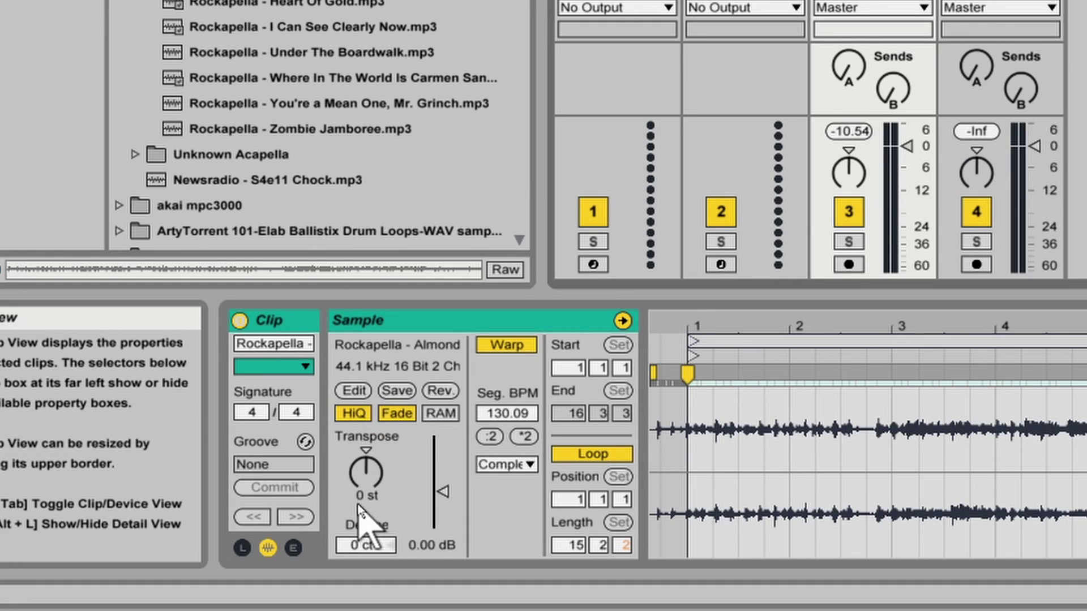
- Transpose the row-2, row-3 and row-4 clips to 1, 2 and 3 semitones
left_click(363, 498)
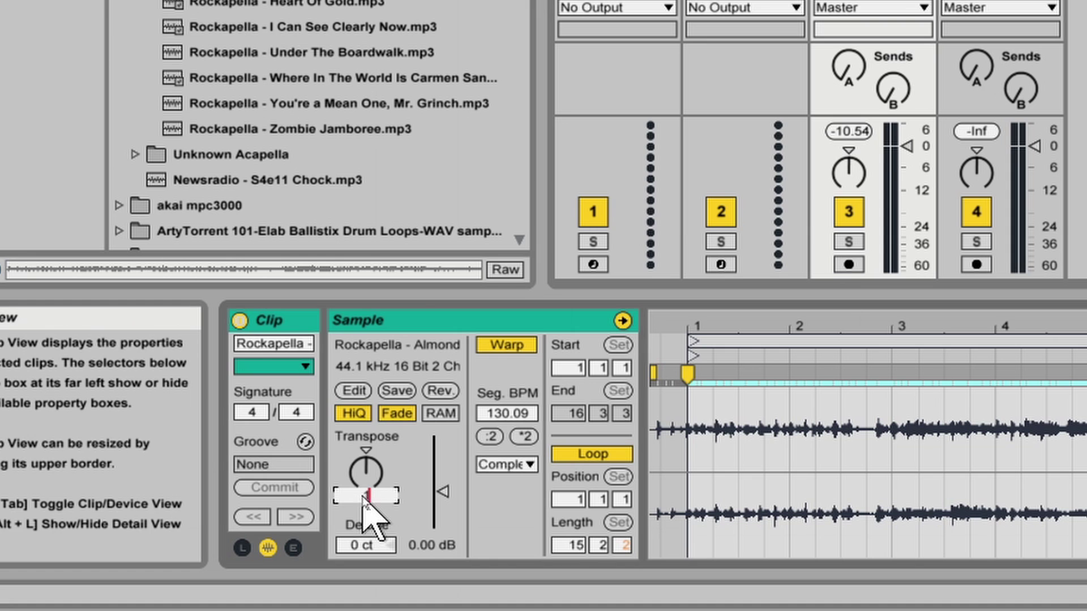
key("Up")
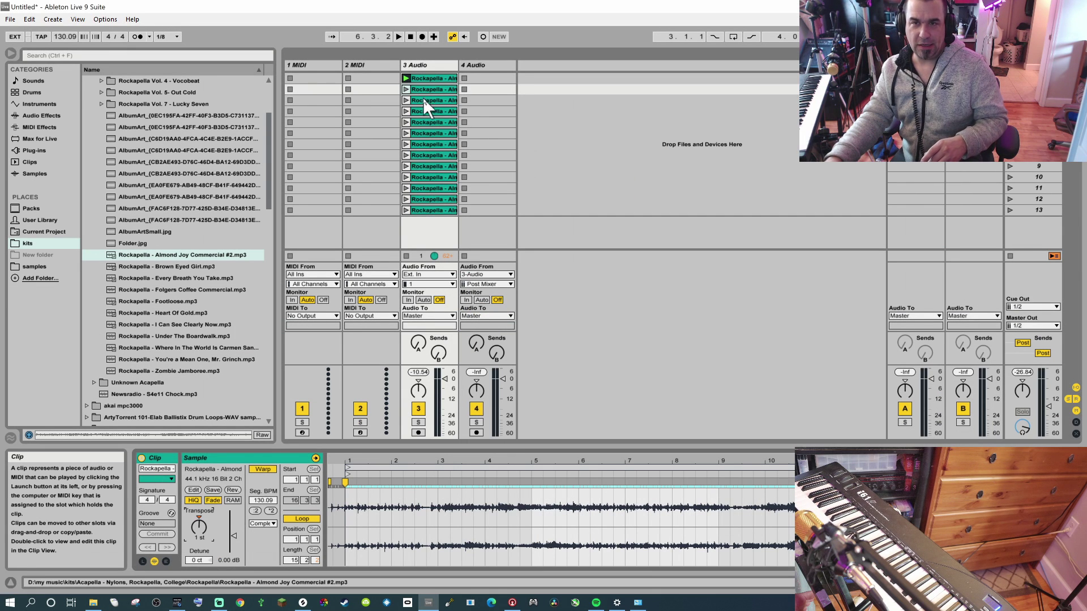
left_click(419, 101)
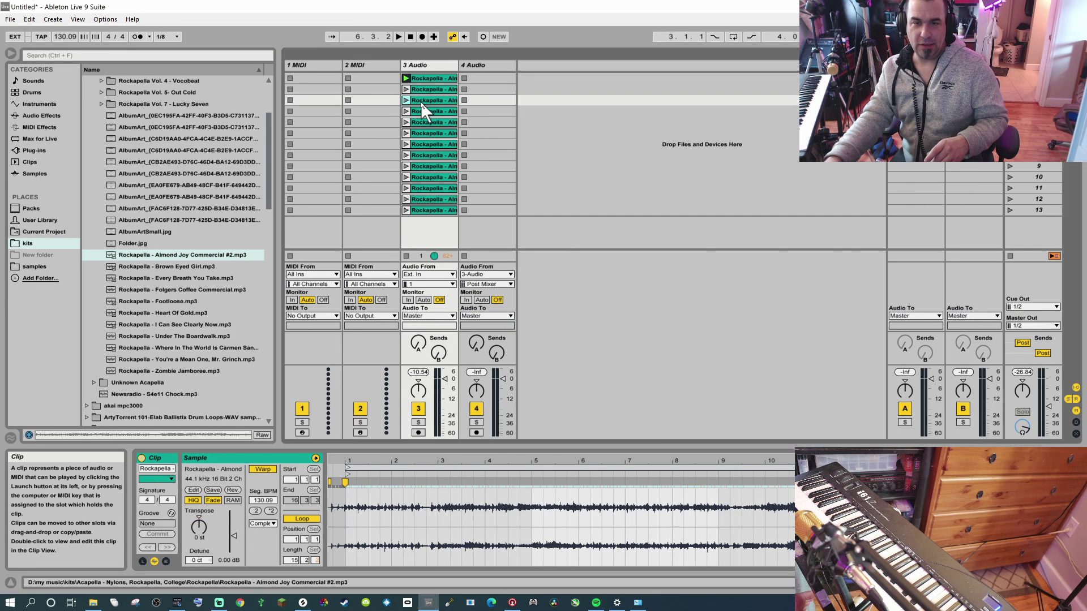
left_click(198, 537)
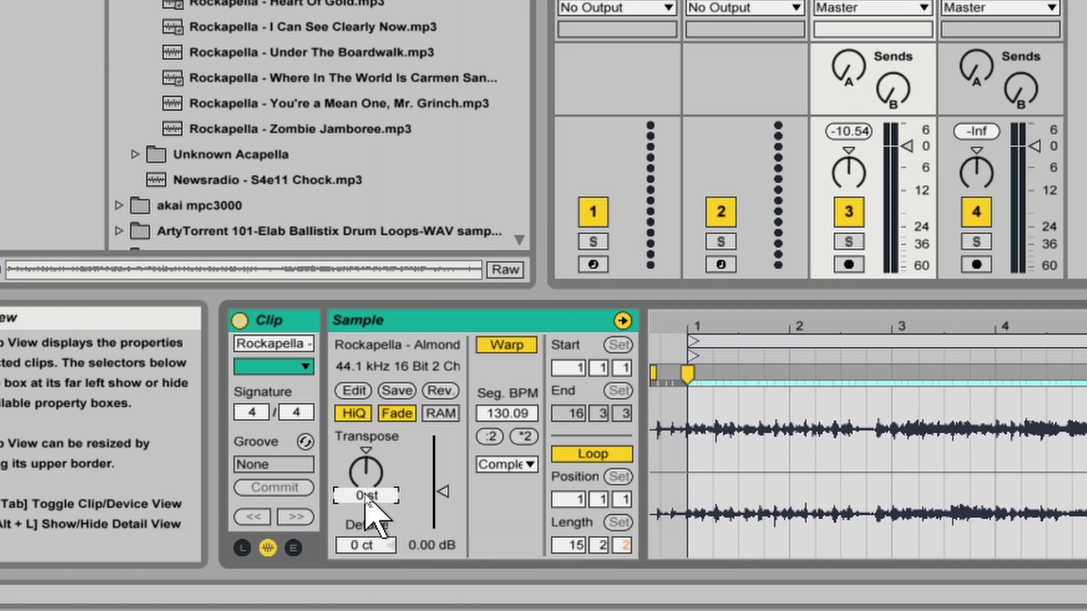
key("Up")
key("Up")
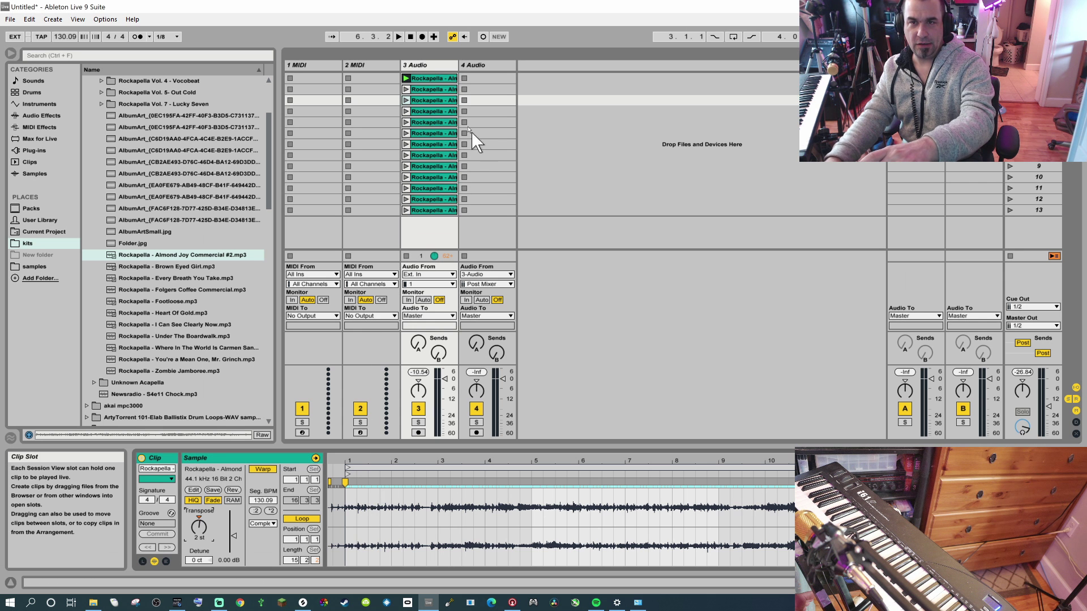
left_click(441, 112)
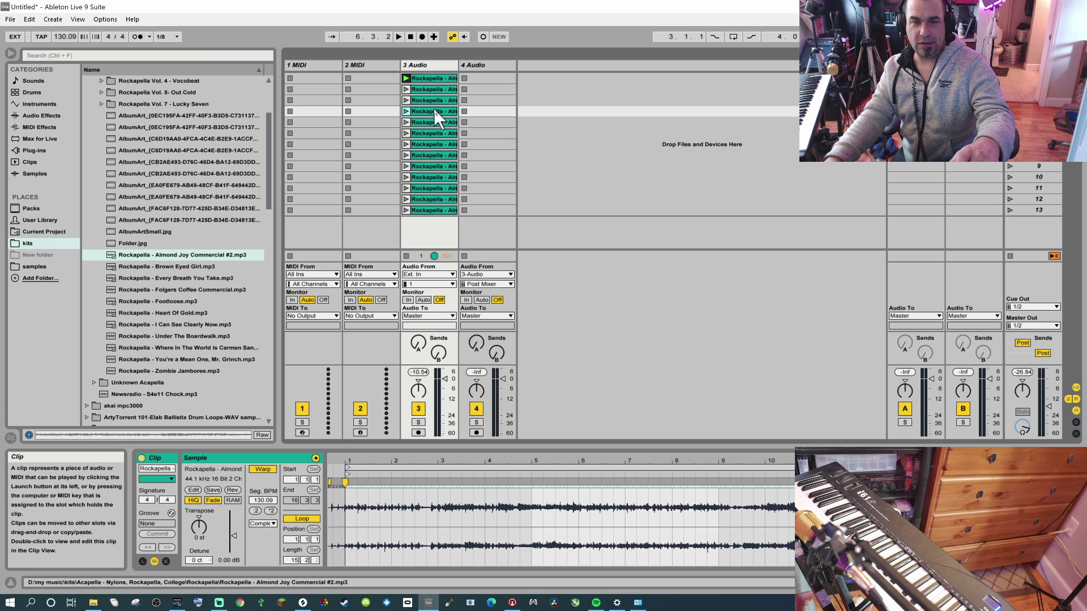
type("3")
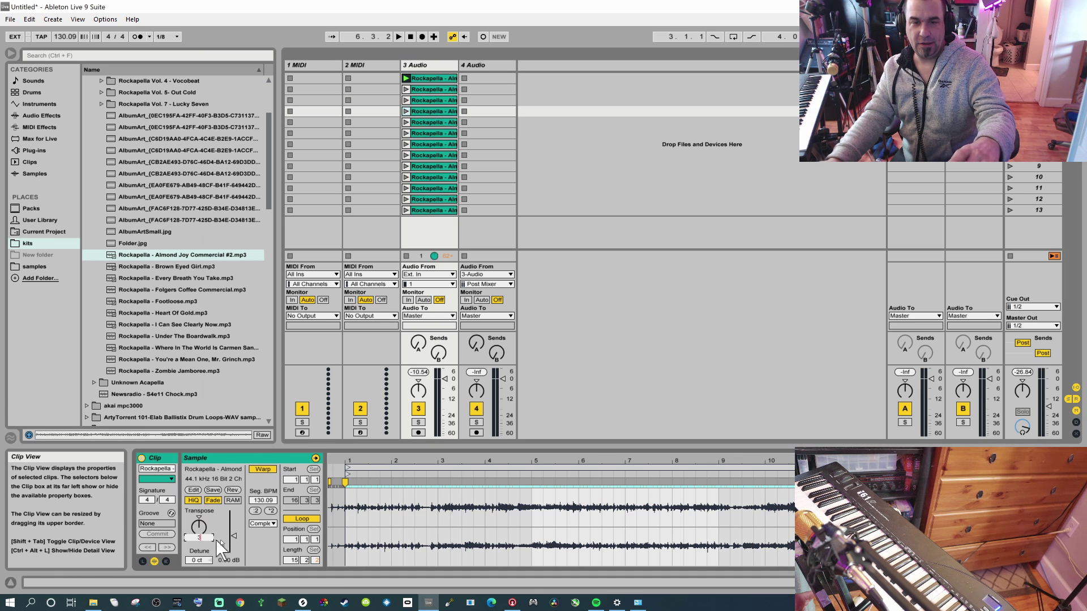
- Transpose the row-5 to row-8 clips to 4, 5, 6 and 7 semitones
left_click(440, 124)
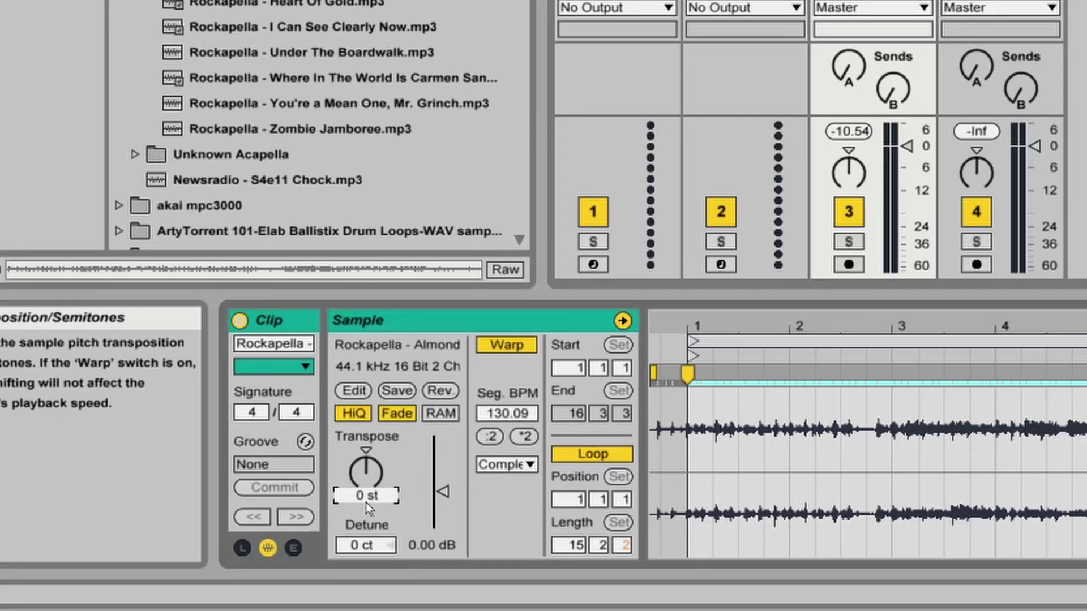
type("4")
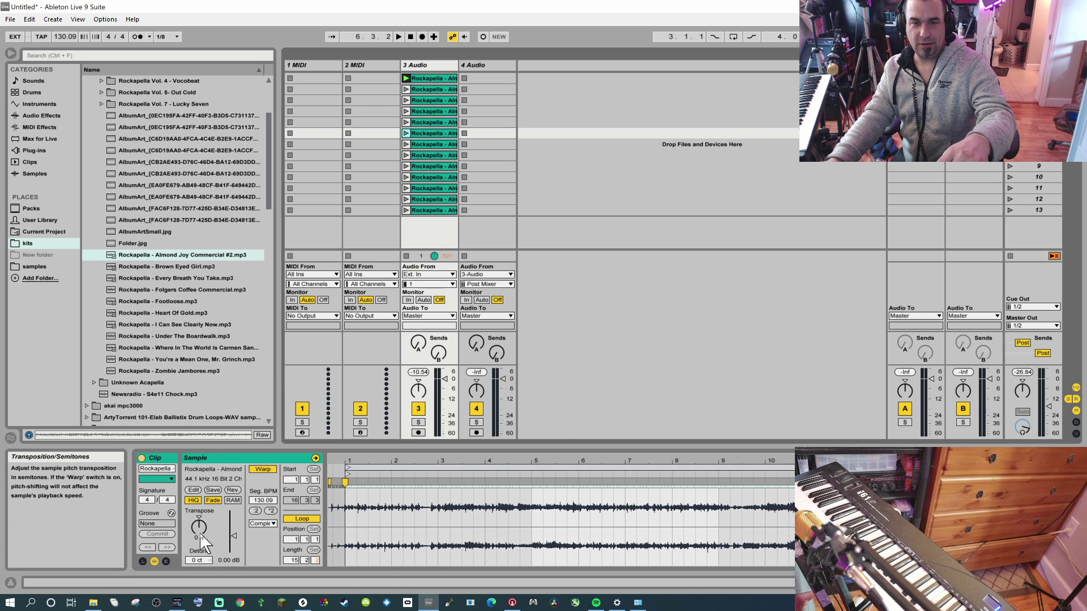
key("Escape")
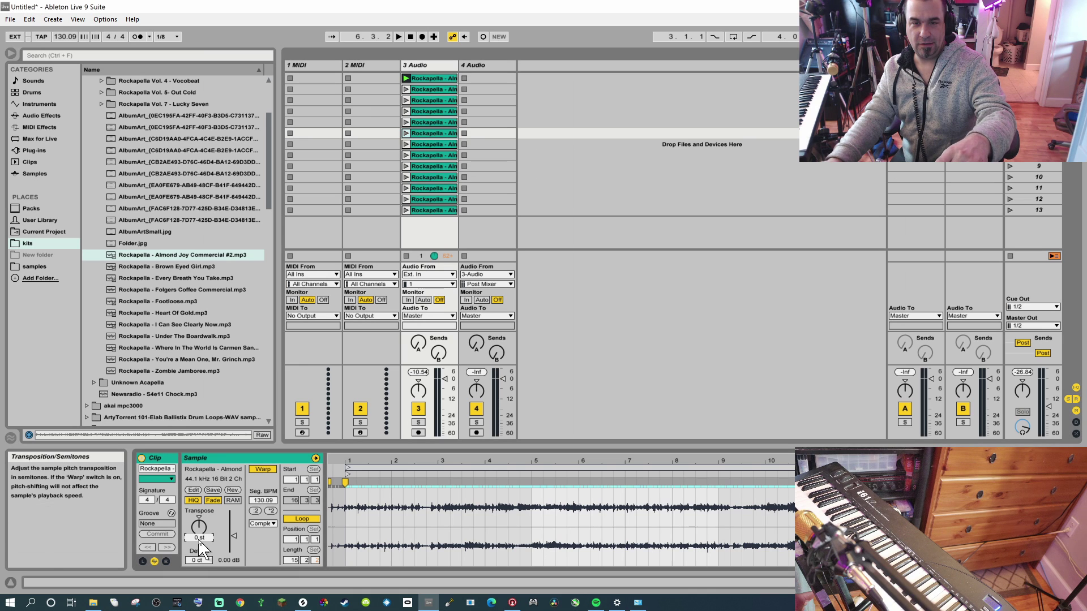
left_click(428, 144)
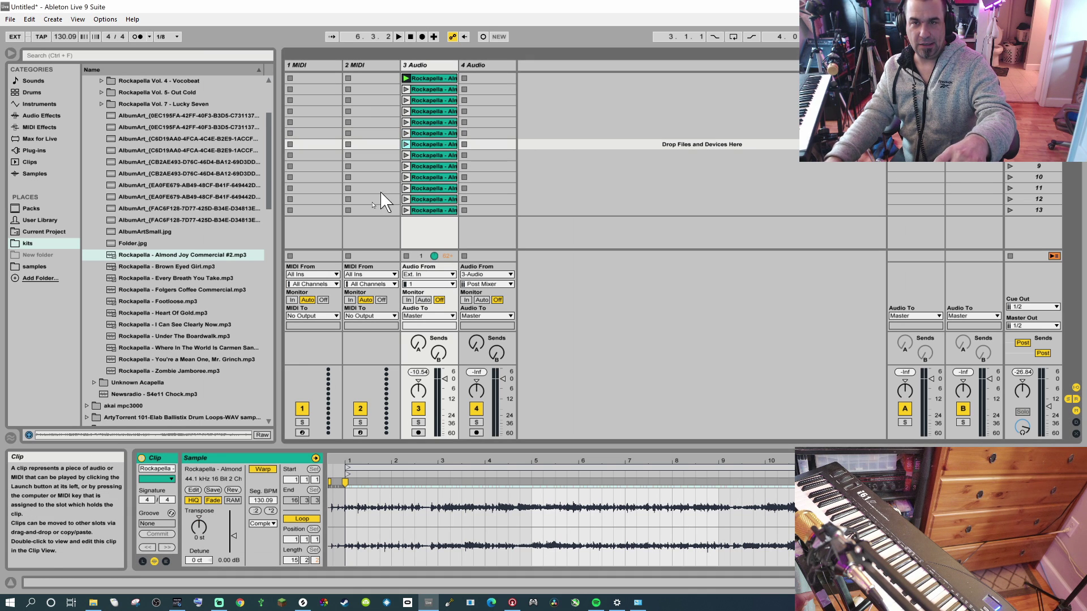
left_click(199, 538)
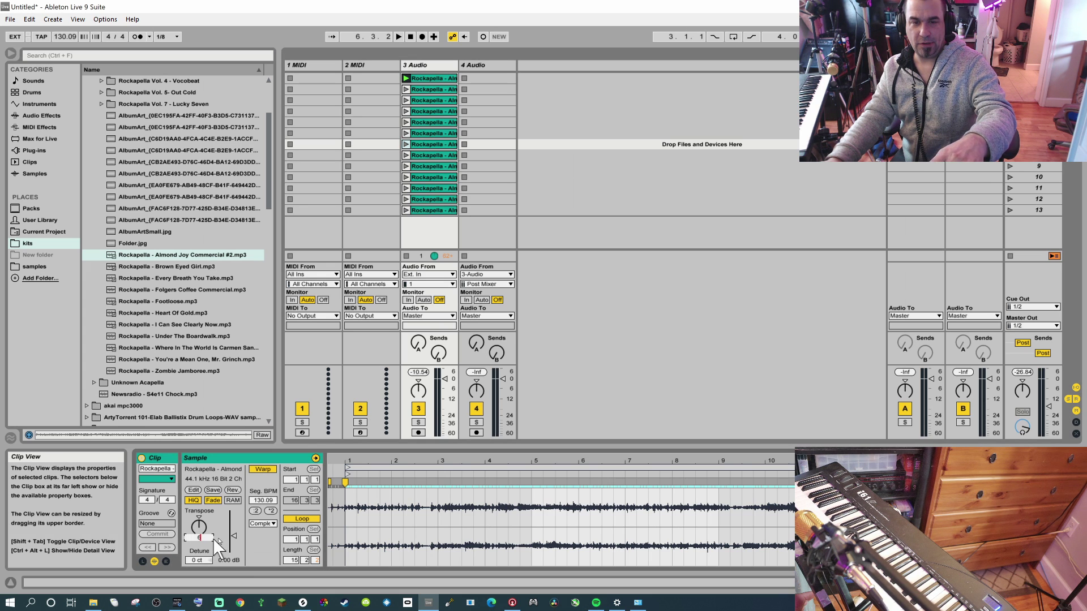
left_click(434, 136)
left_click(434, 144)
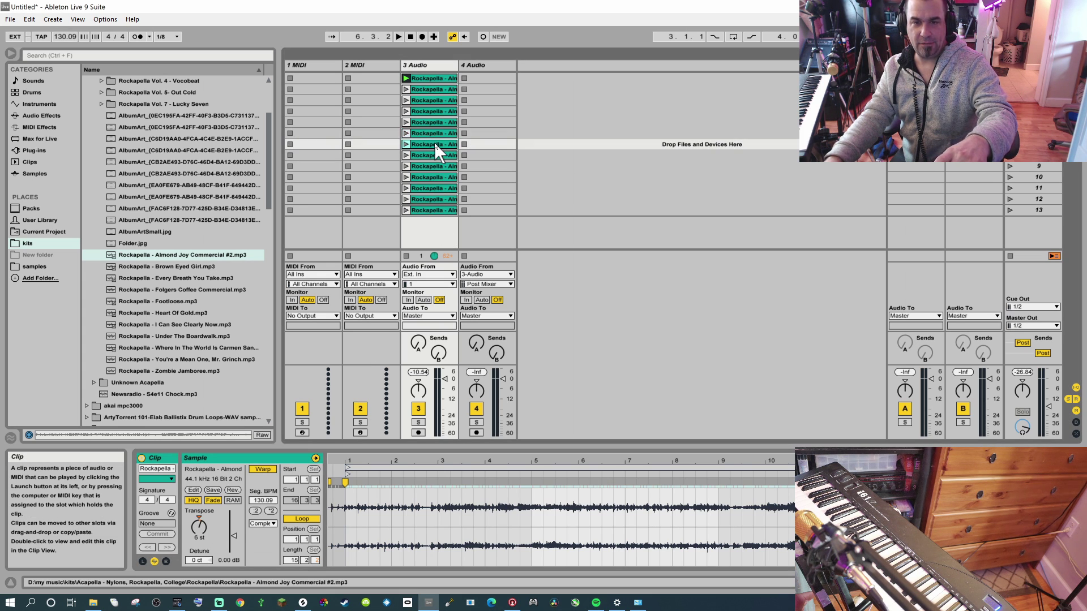
left_click(433, 158)
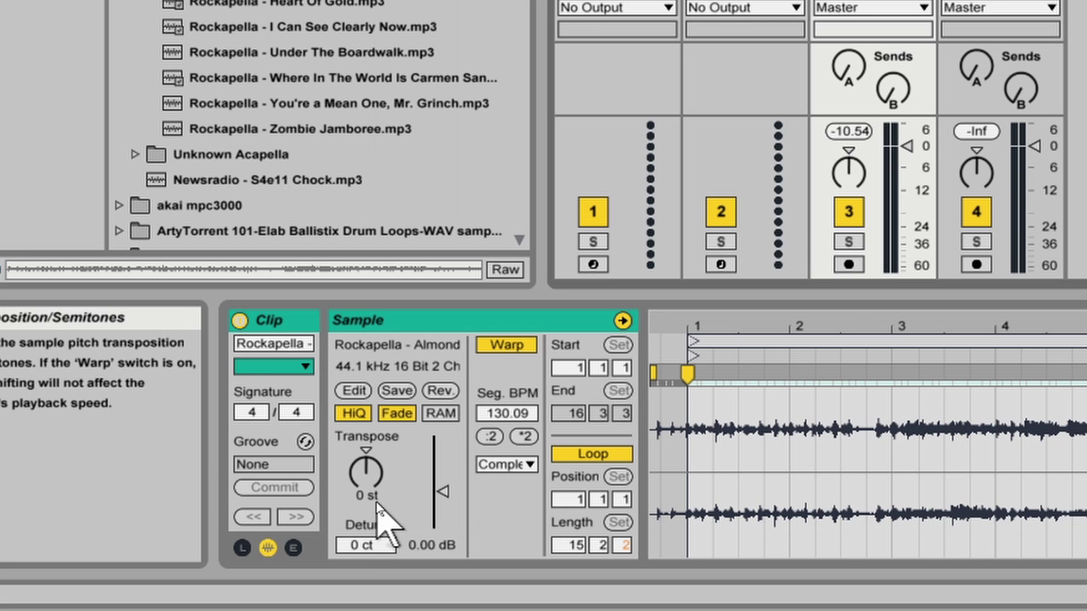
left_click(371, 498)
type("7")
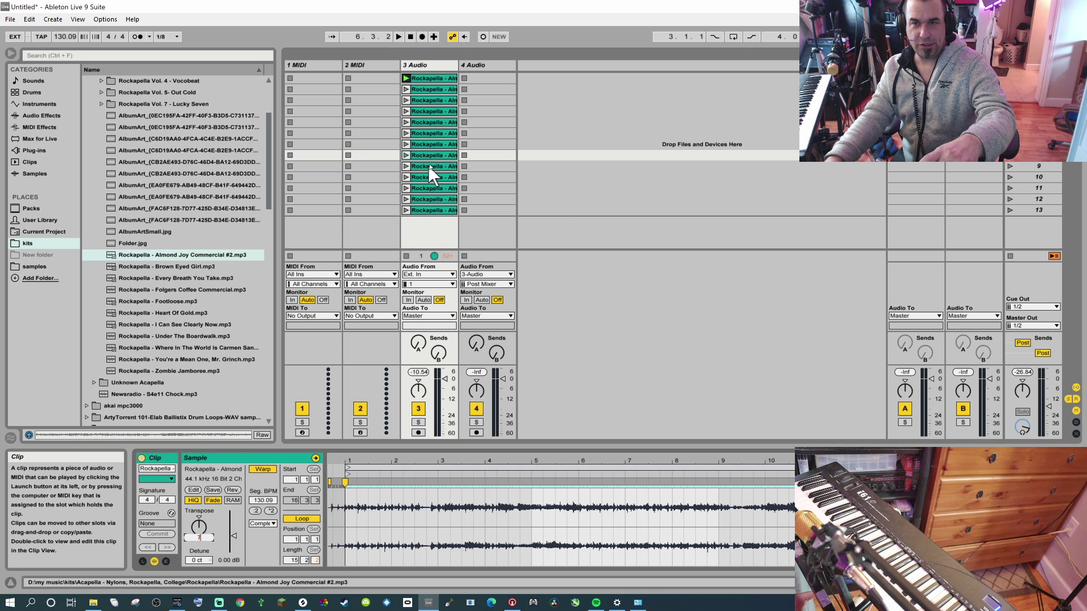
- Transpose the row-9 to row-12 clips to 8, 9, 10 and 11 semitones
left_click(433, 168)
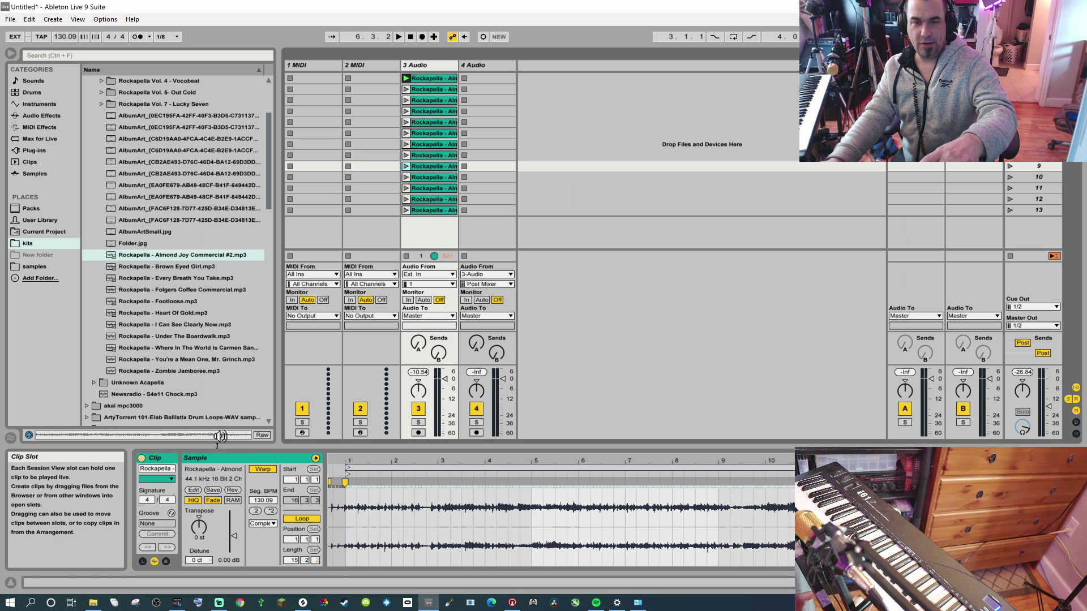
left_click(197, 539)
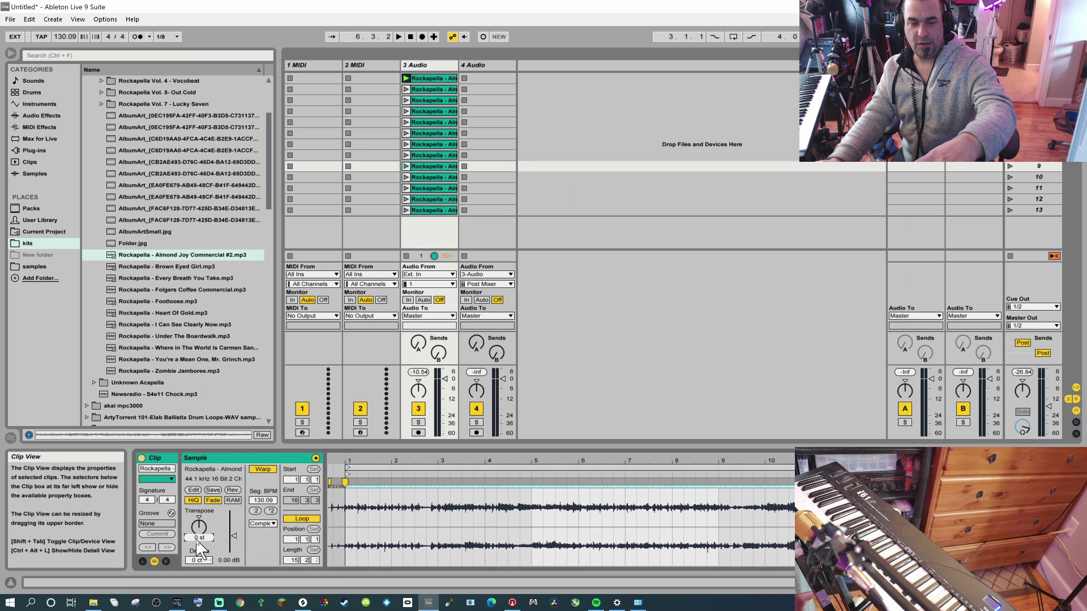
left_click(434, 178)
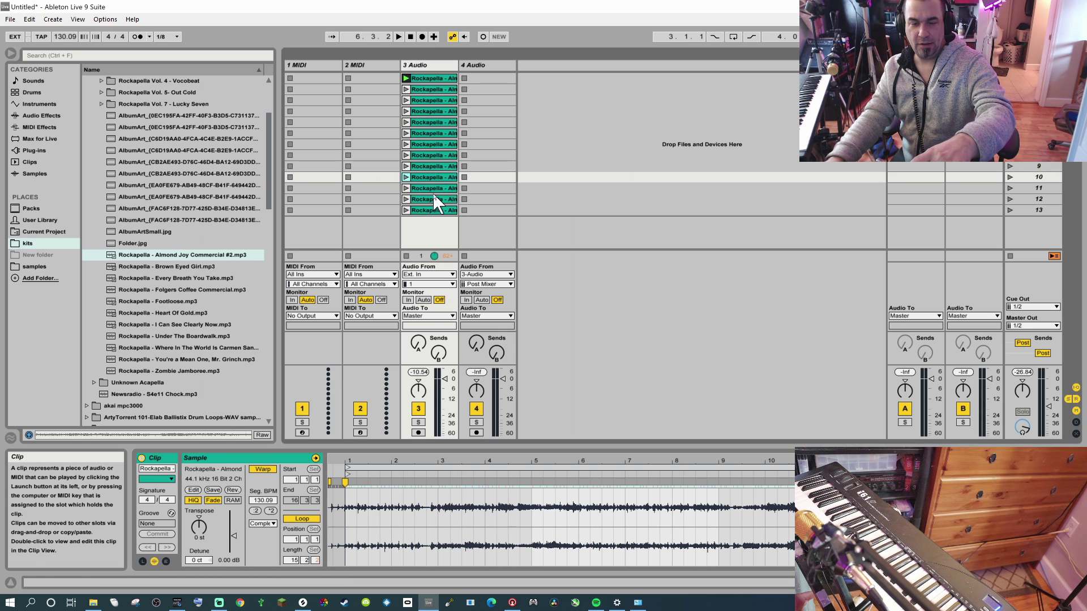
left_click(199, 540)
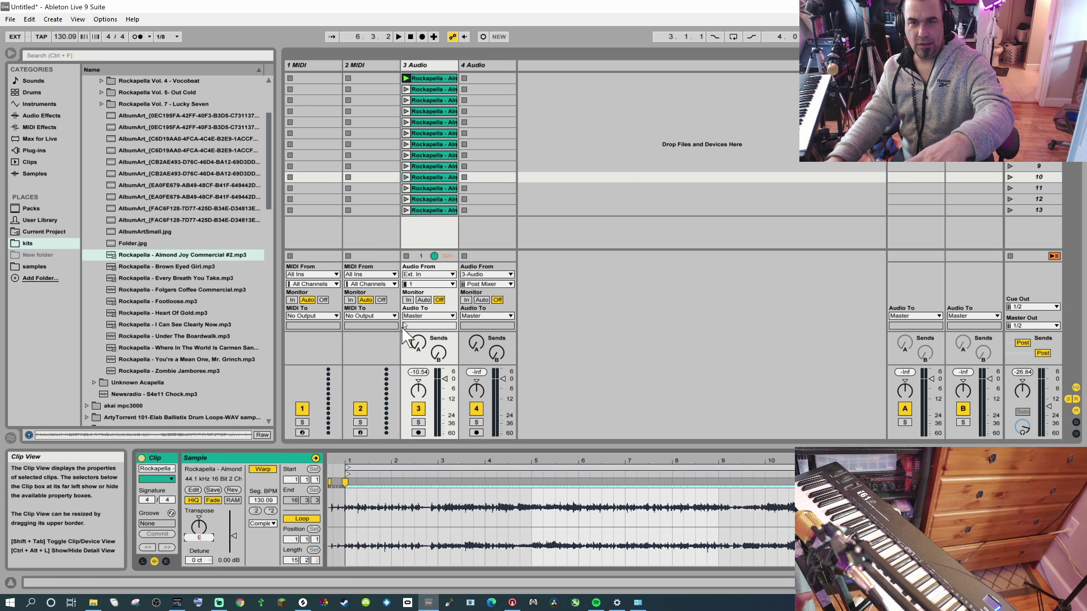
left_click(439, 189)
left_click(201, 539)
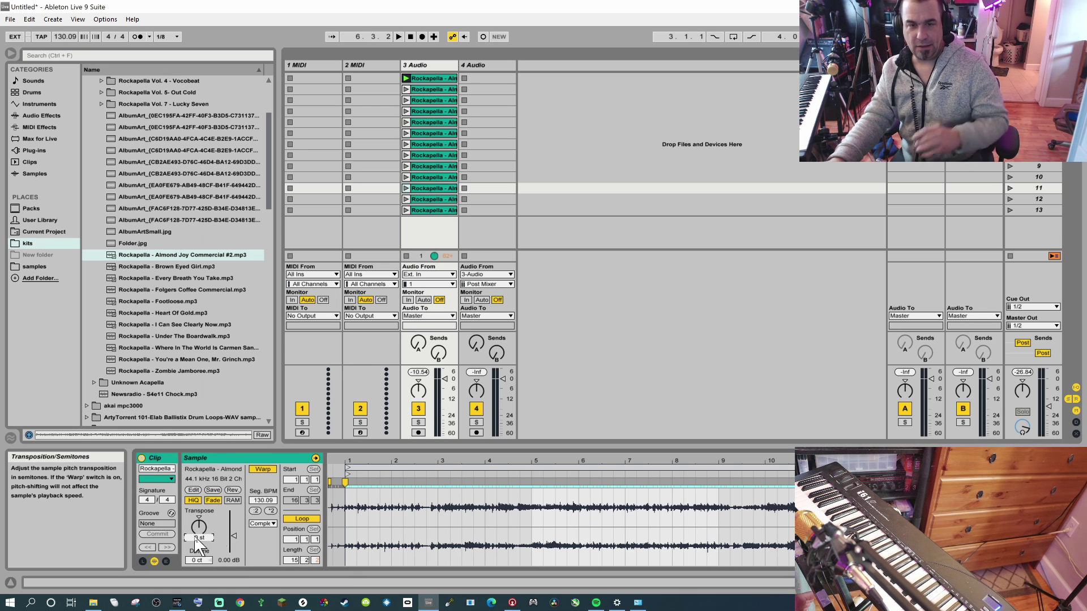
type("10")
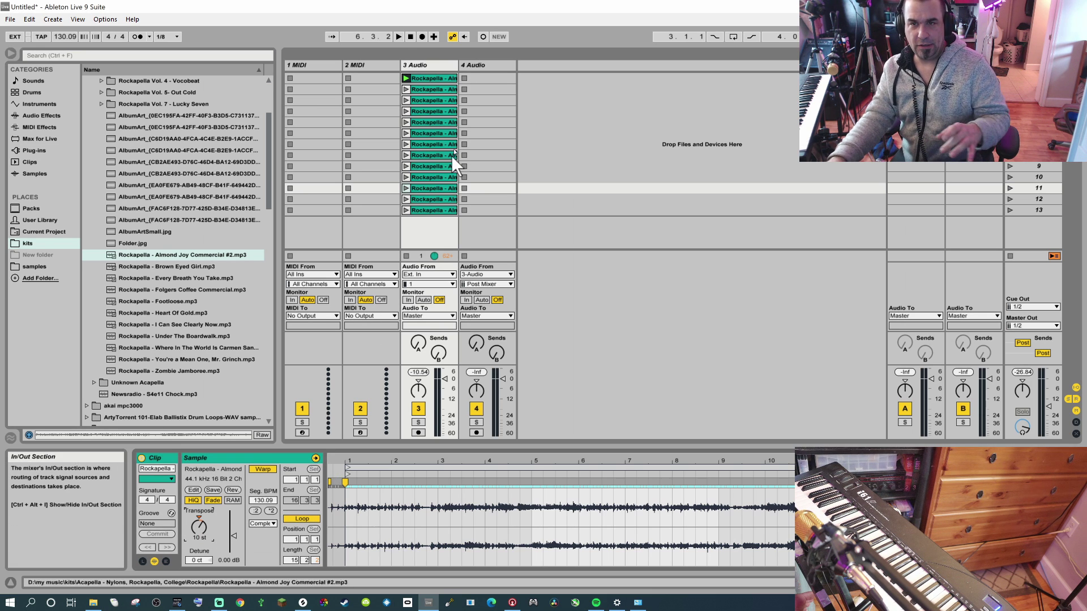
left_click(436, 201)
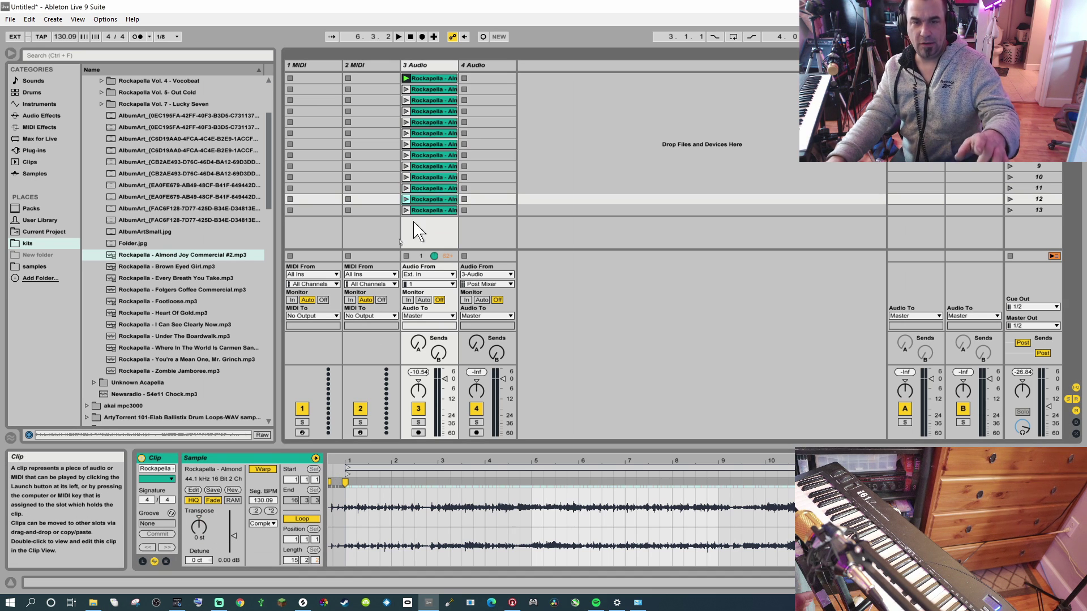
left_click(200, 540)
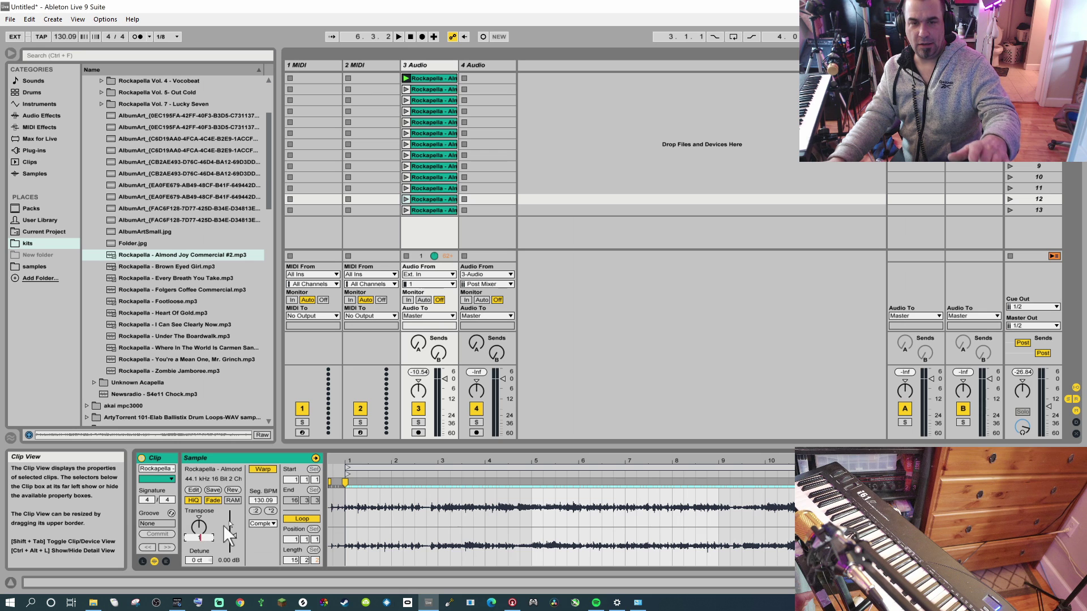
type("11 st")
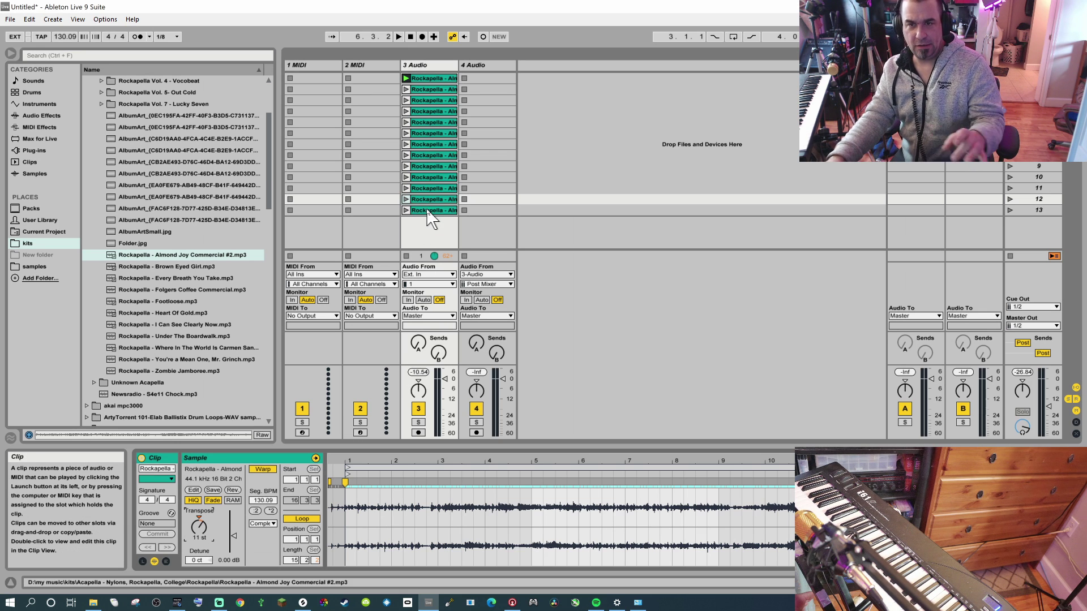
- Transpose the row-13 clip to 12 semitones, test the knob, and leave it at 12 st
left_click(429, 210)
left_click(199, 538)
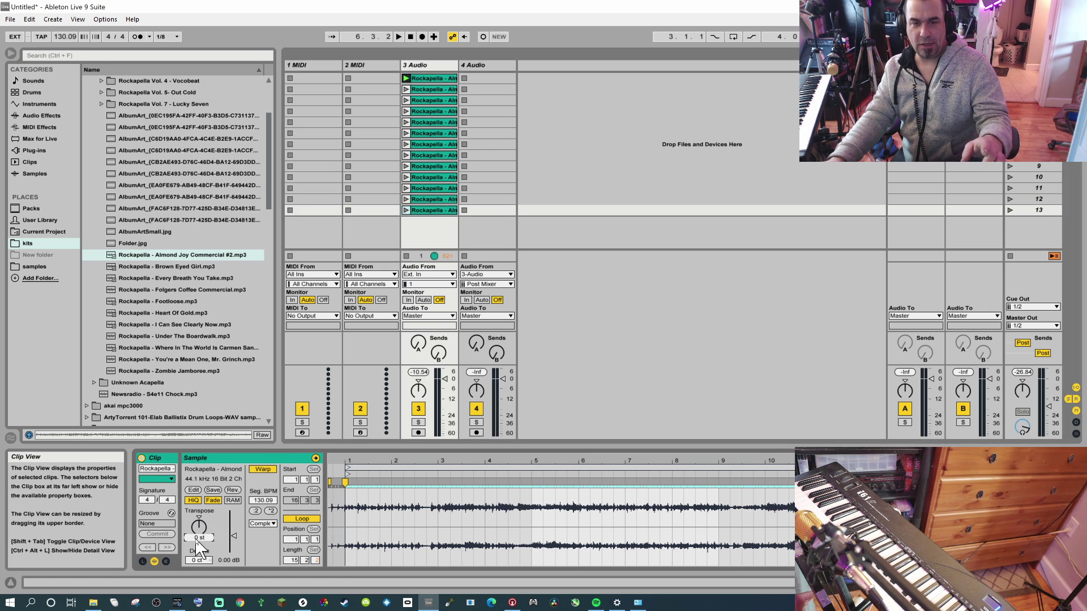
type("12")
key("Return")
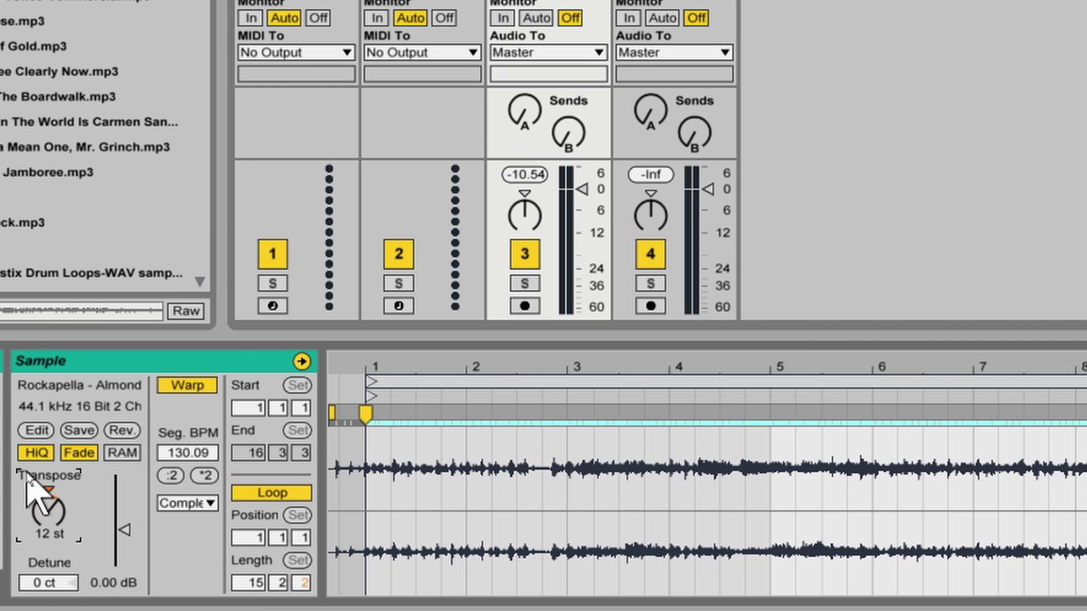
left_click_drag(28, 482, 39, 566)
left_click_drag(49, 511, 68, 526)
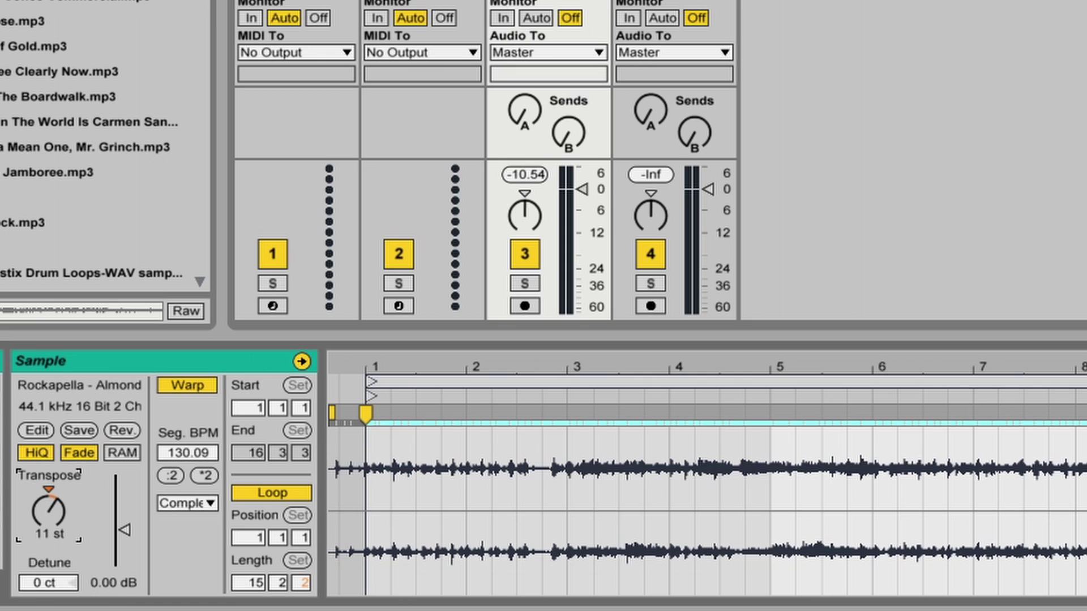
double_click(46, 535)
key("Escape")
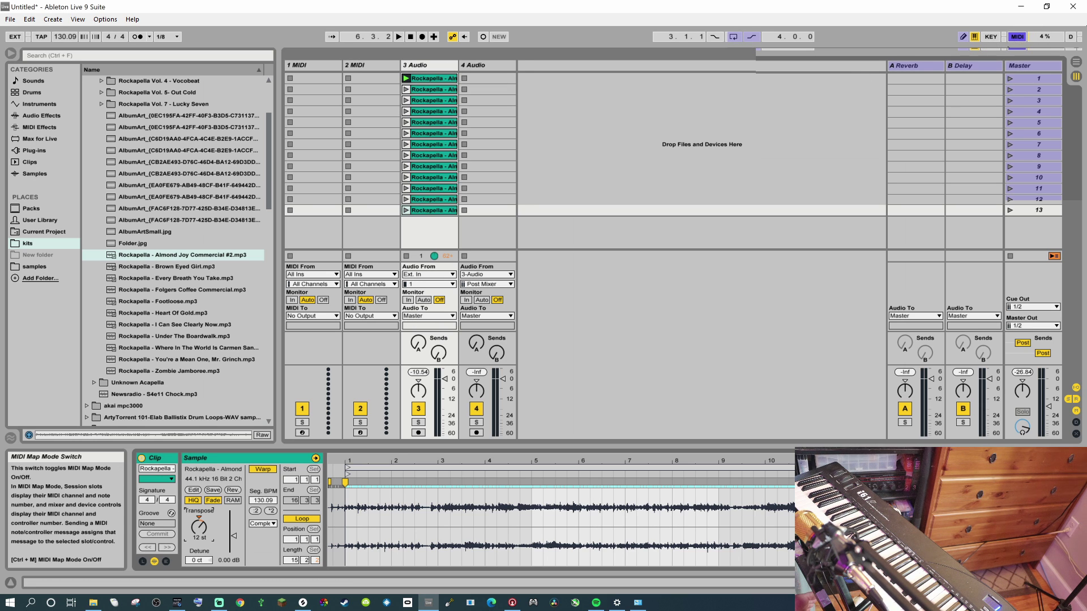
- In MIDI Map Mode, clear old mappings and assign notes C#1 through B1 to the clip slots
left_click(1017, 37)
key("Delete")
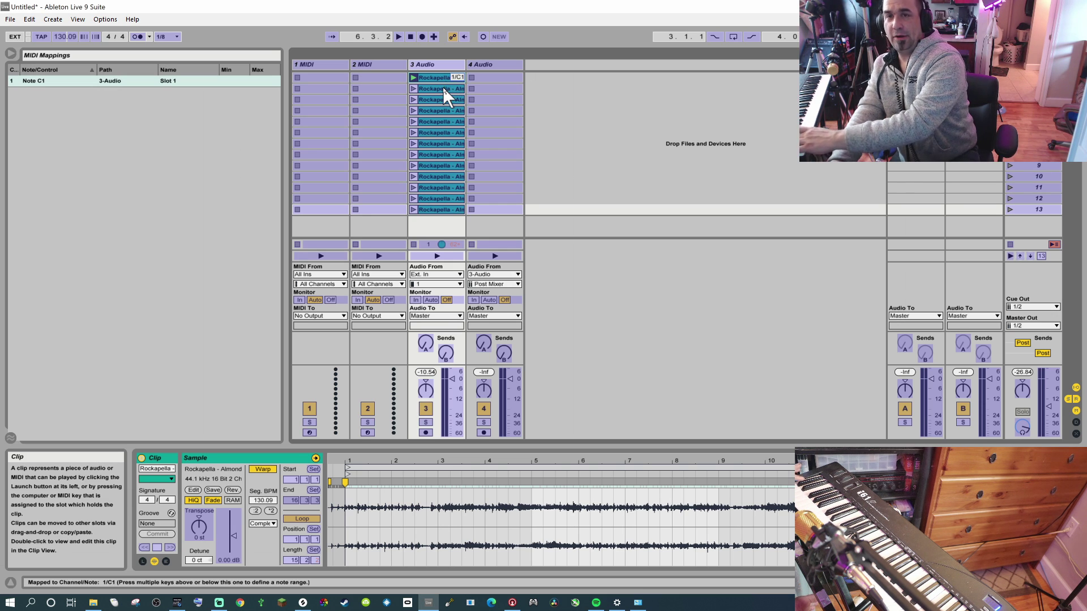
left_click(442, 87)
left_click(448, 97)
left_click(443, 107)
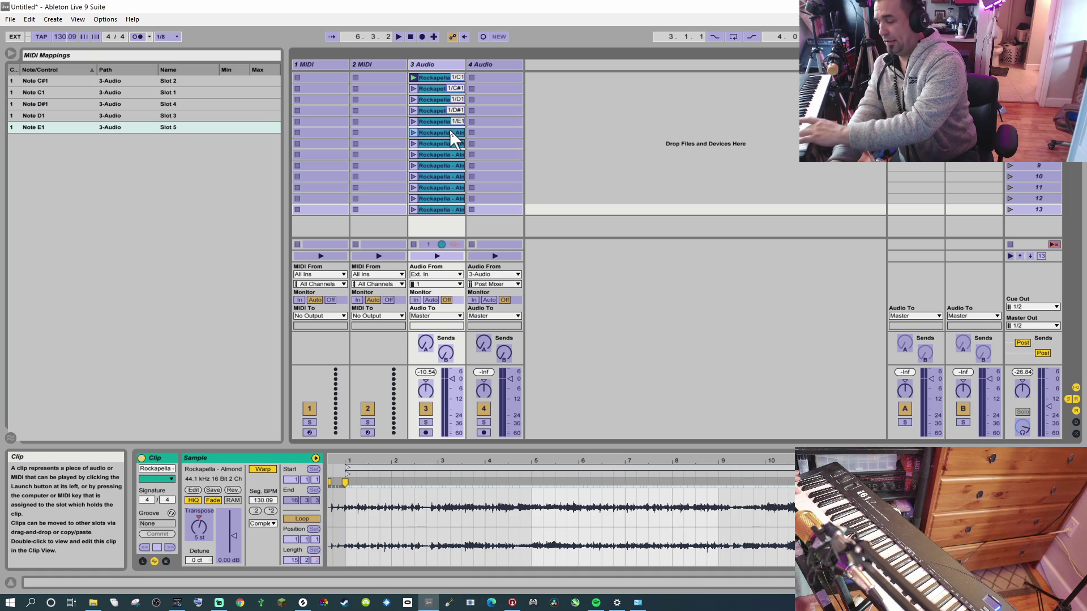
left_click(449, 130)
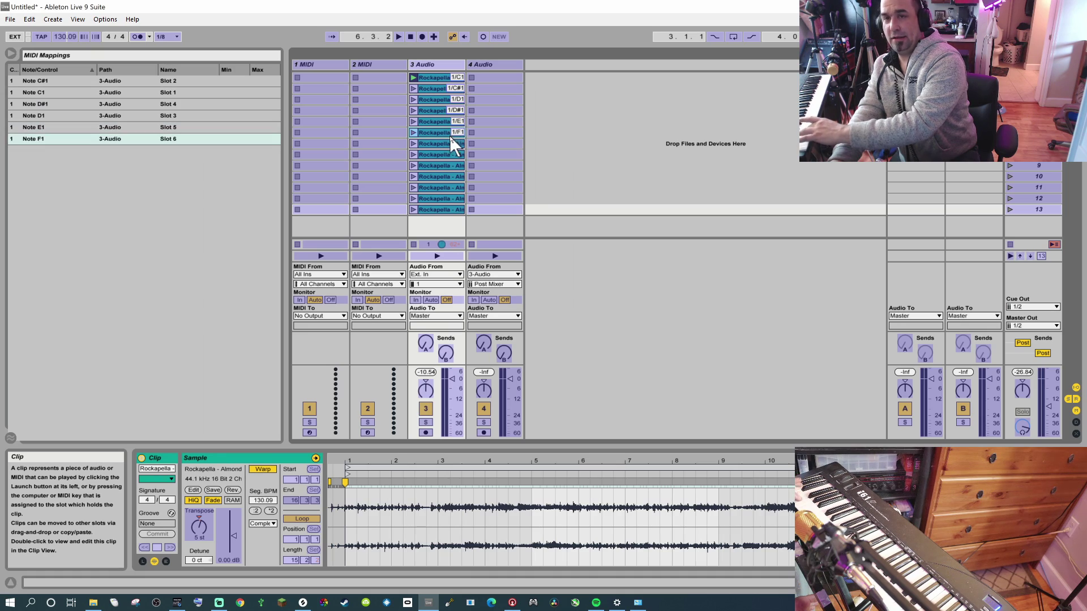
left_click(440, 165)
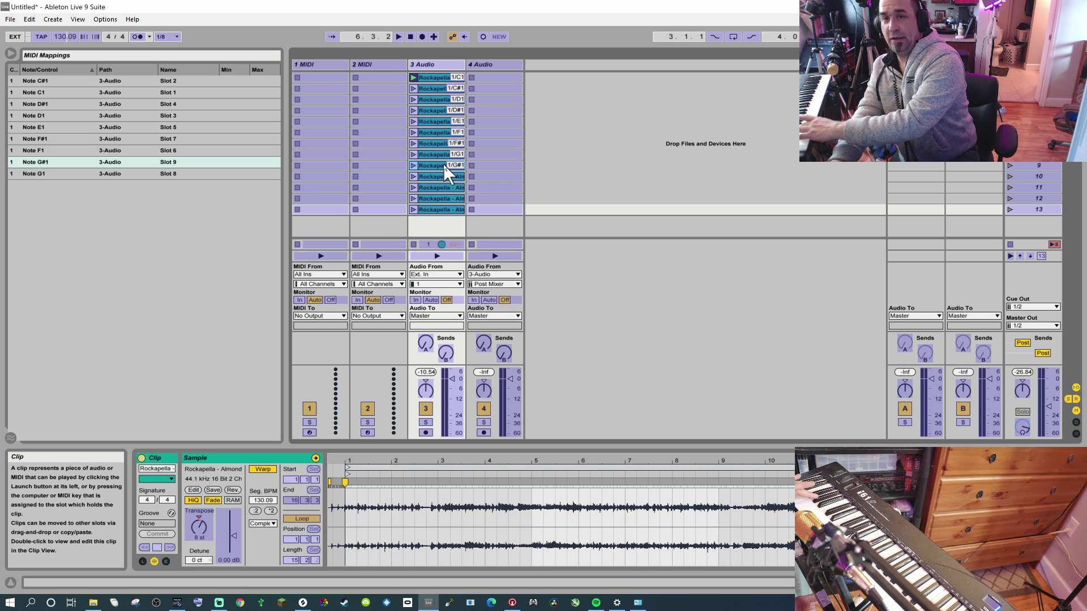
left_click(444, 176)
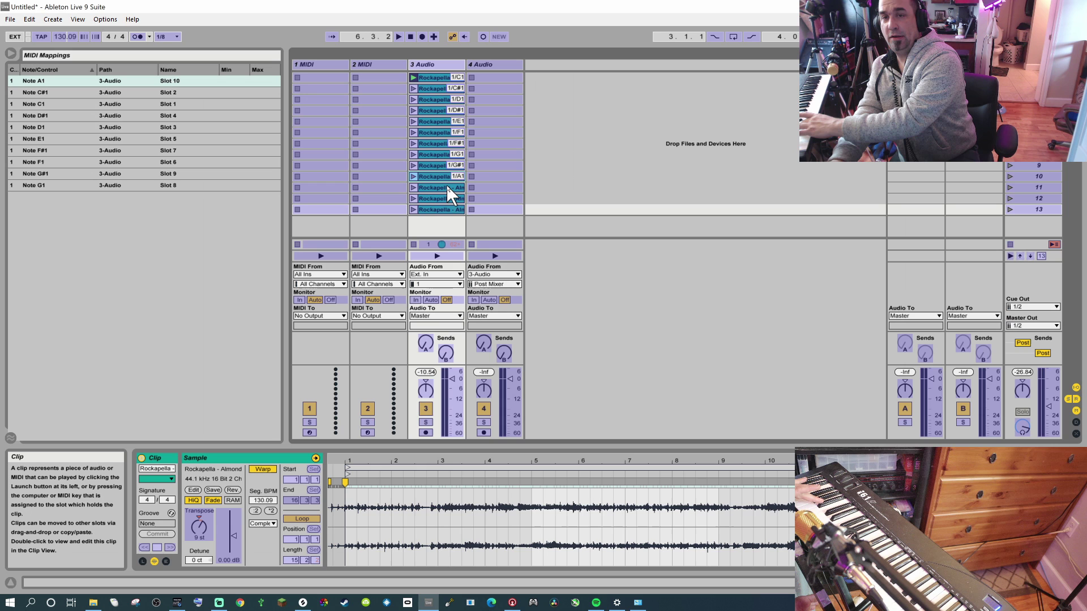
left_click(445, 185)
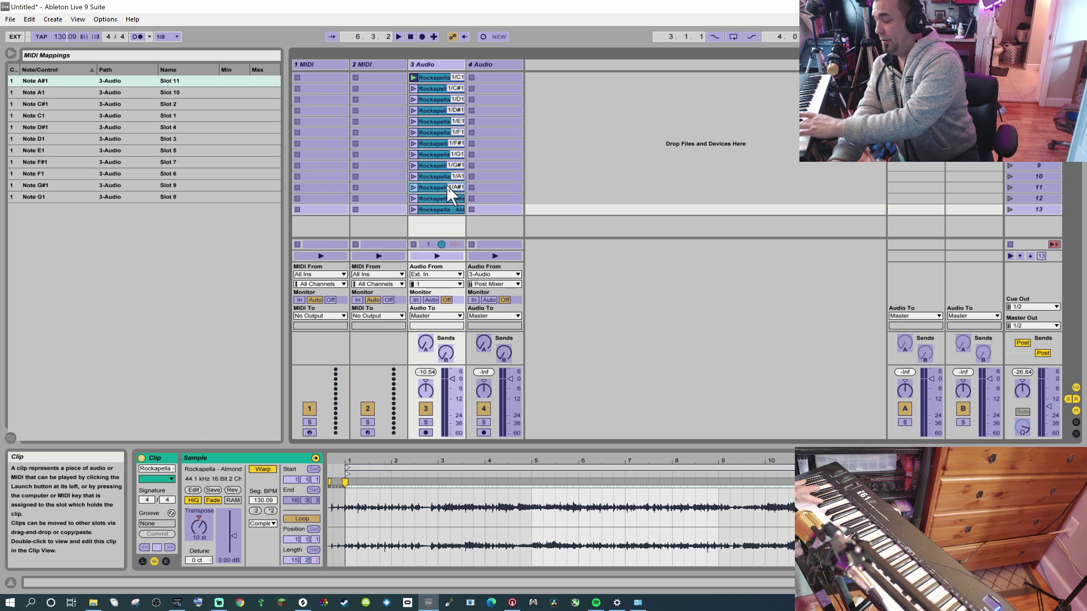
left_click(453, 209)
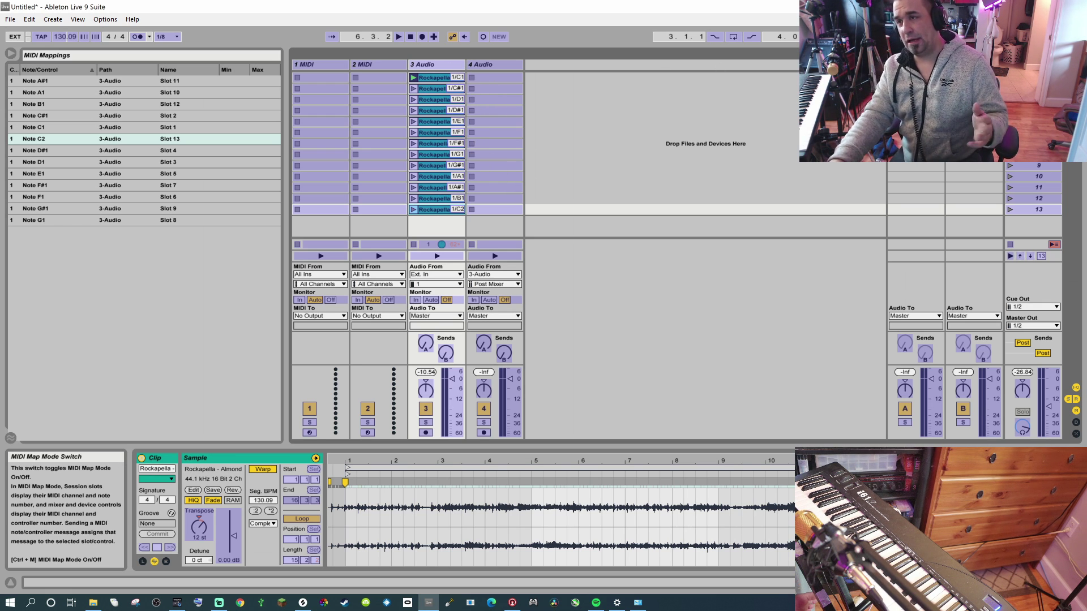
- Exit MIDI Map Mode and launch the acapella clips in slots 2 and 1 live
key("ctrl+m")
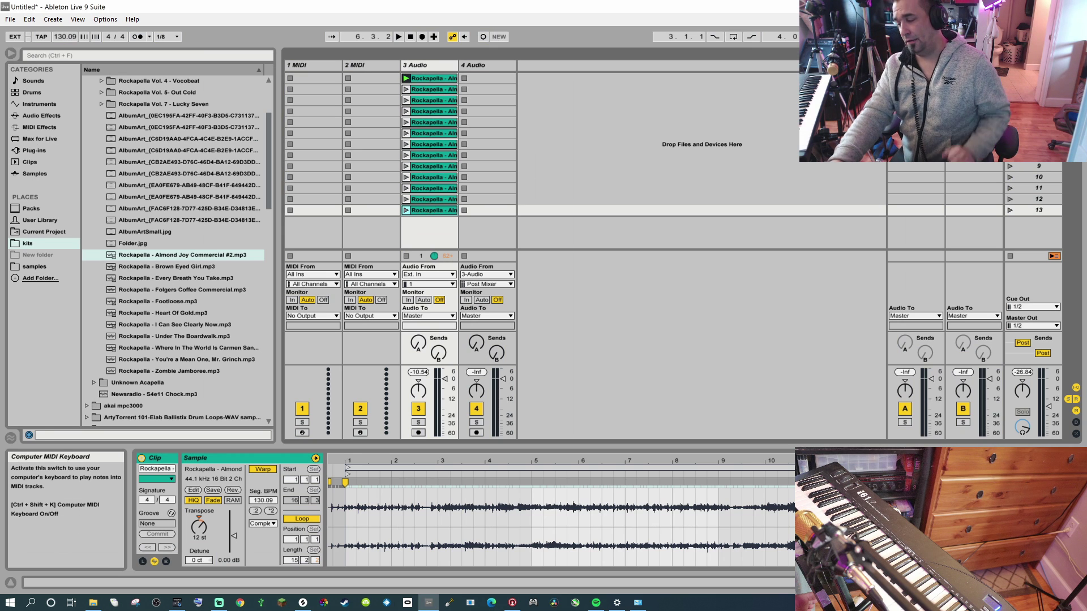
left_click(405, 89)
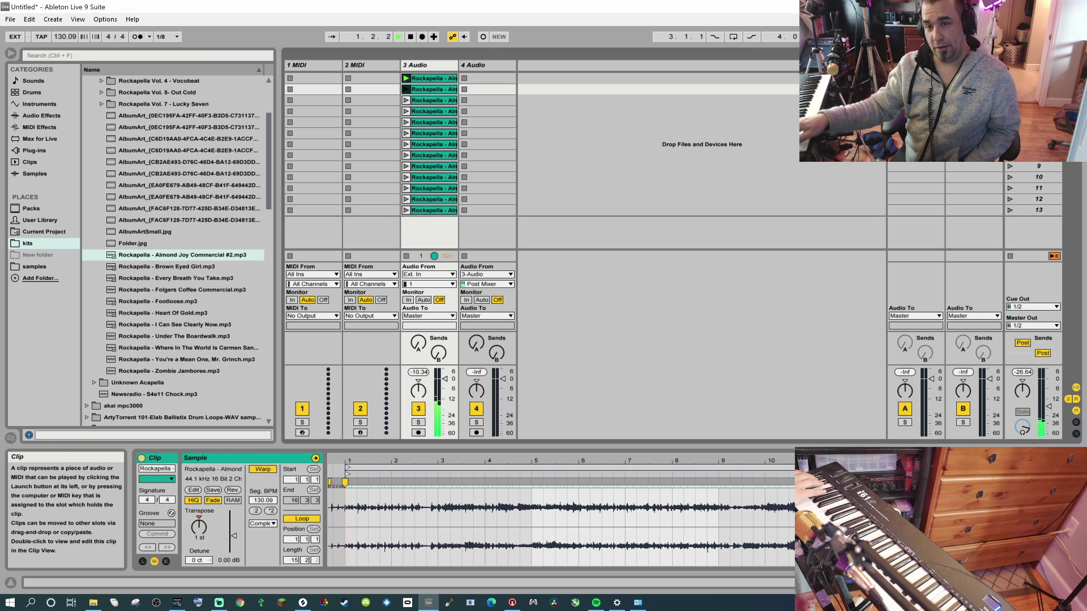
left_click(405, 78)
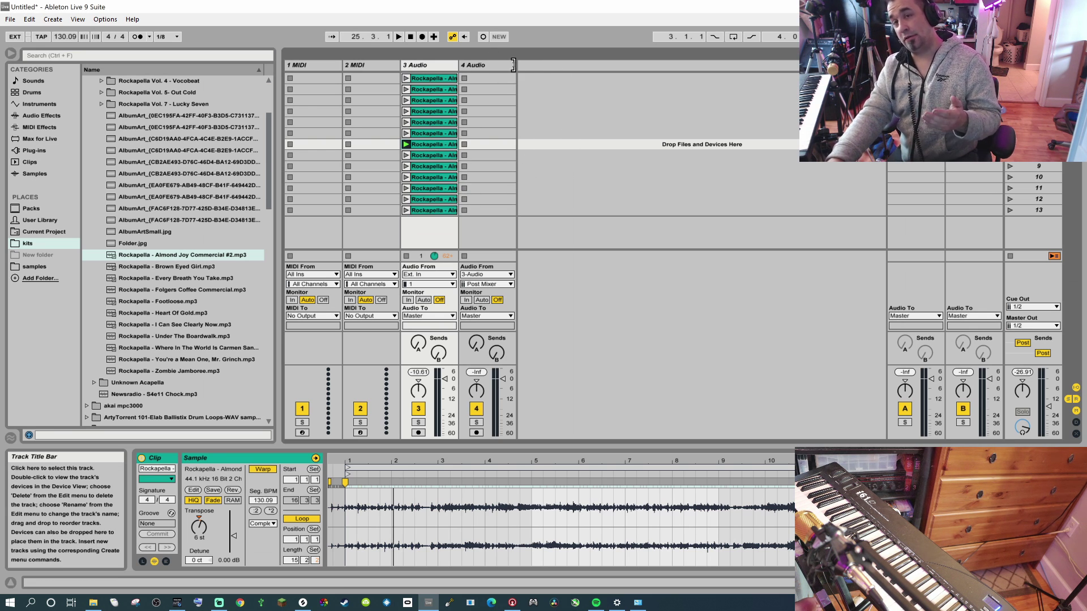
- Insert a new audio track after 4 Audio
left_click(493, 66)
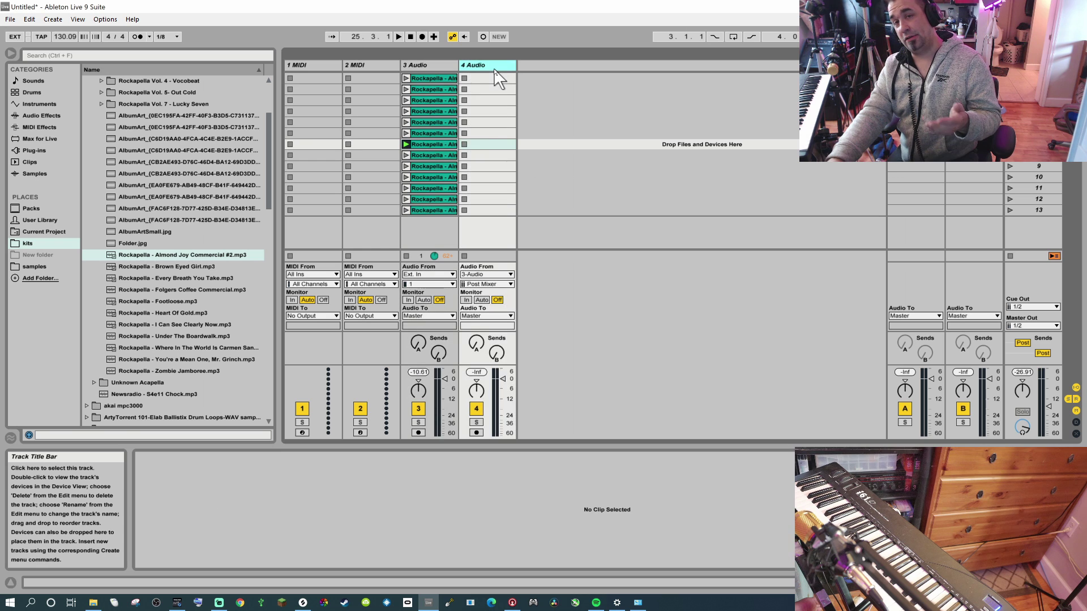
right_click(538, 73)
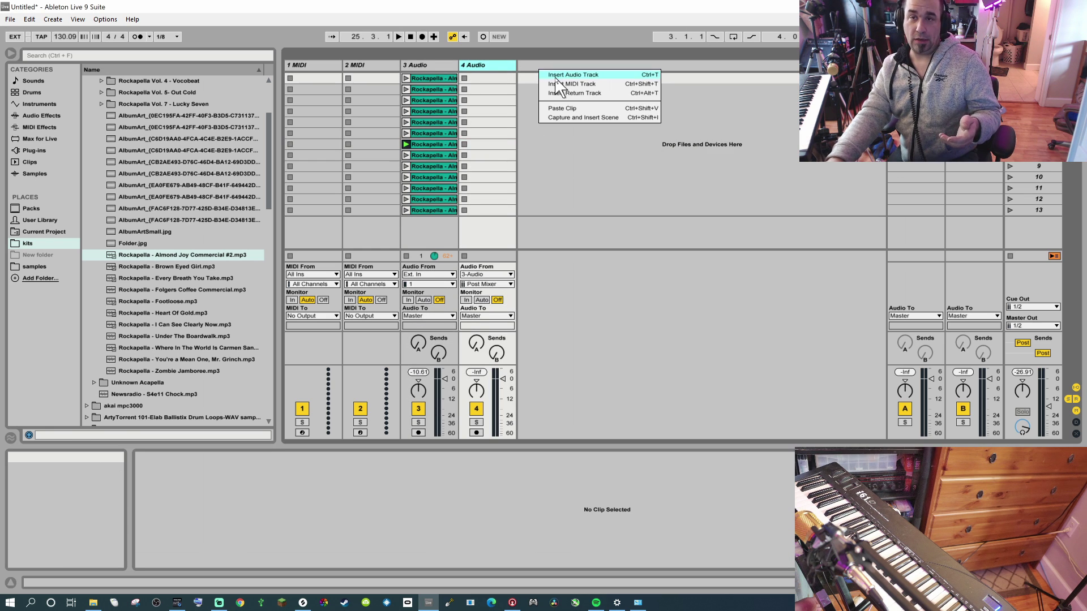
left_click(556, 78)
left_click(509, 76)
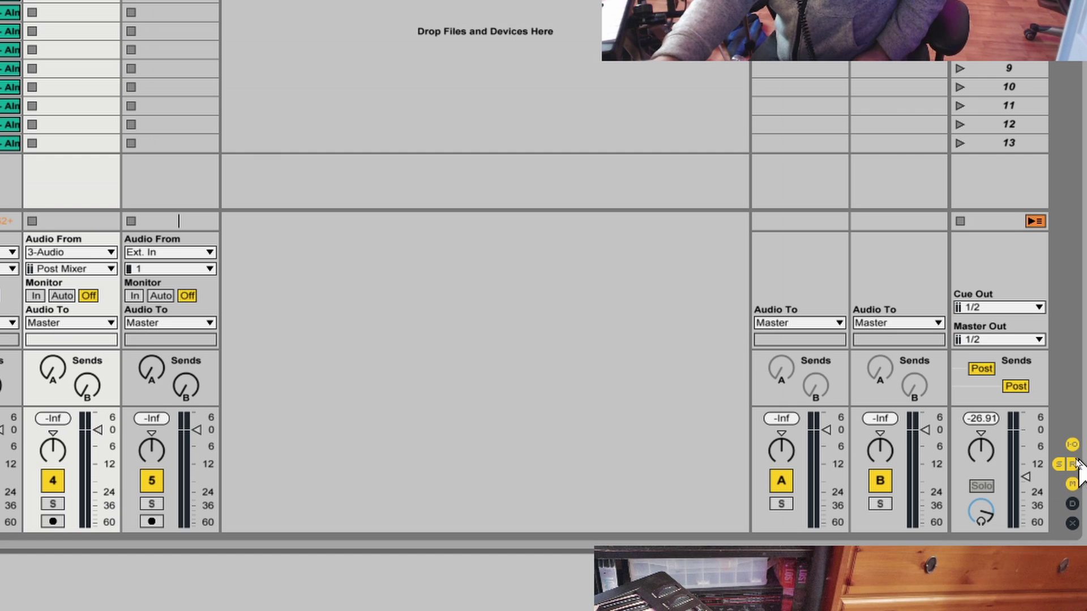
- Show the tracks' input and output routing section
left_click(1076, 388)
left_click(1072, 444)
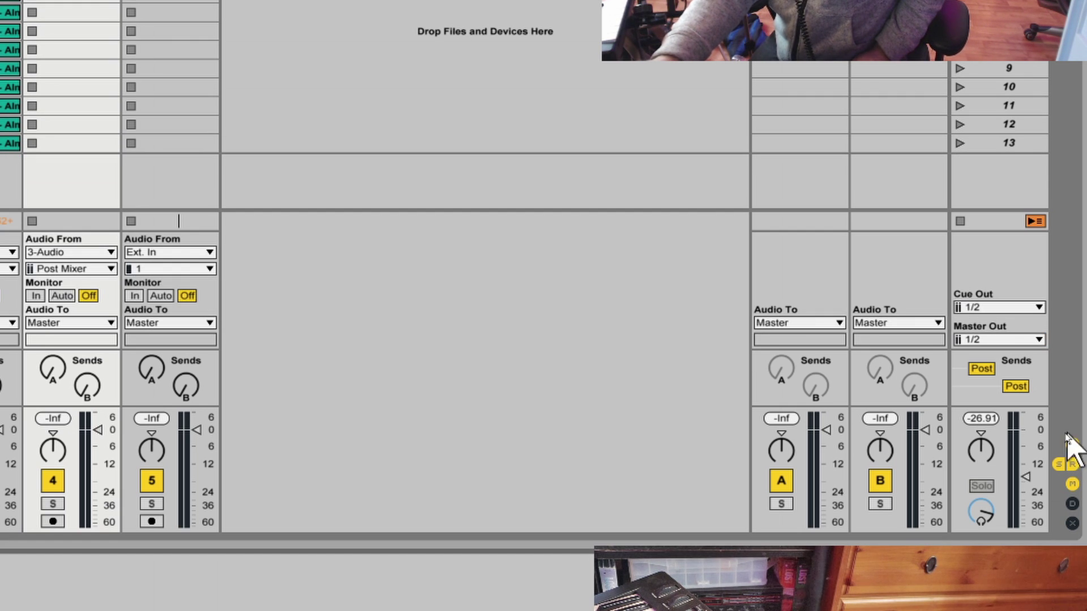
left_click(1072, 445)
left_click(1073, 445)
left_click(1073, 444)
left_click(1073, 445)
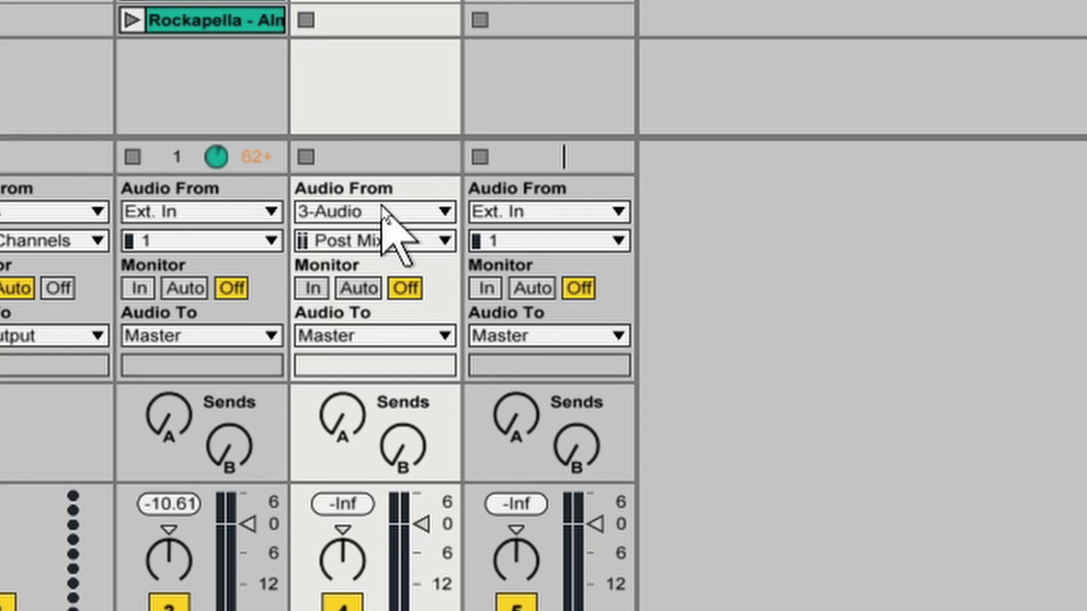
- Set 4 Audio's input to 3-Audio, arm it for recording, and start playback
left_click(489, 274)
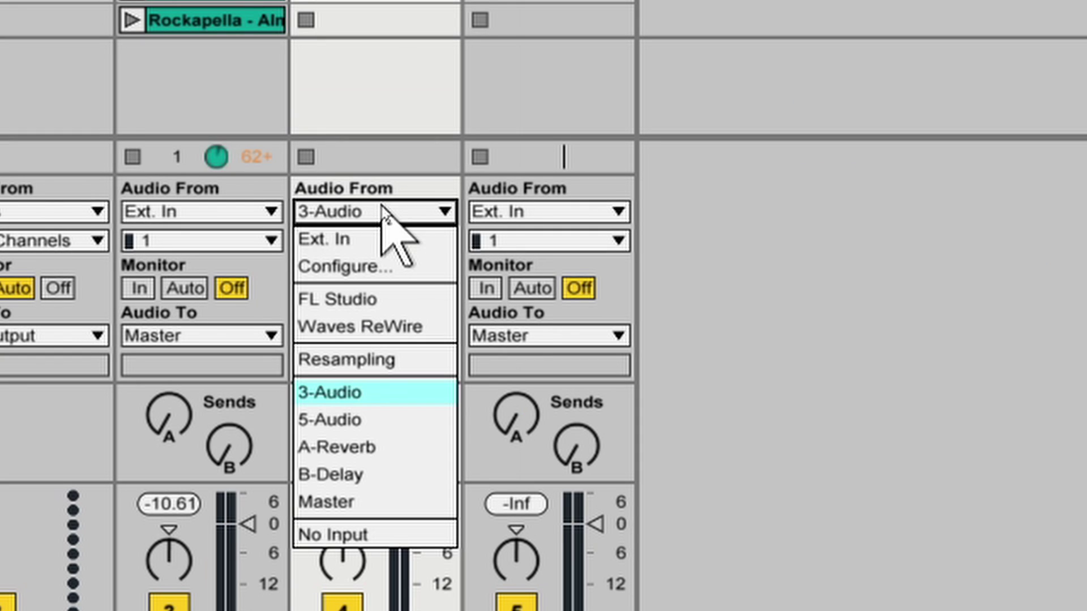
left_click(351, 396)
left_click(476, 433)
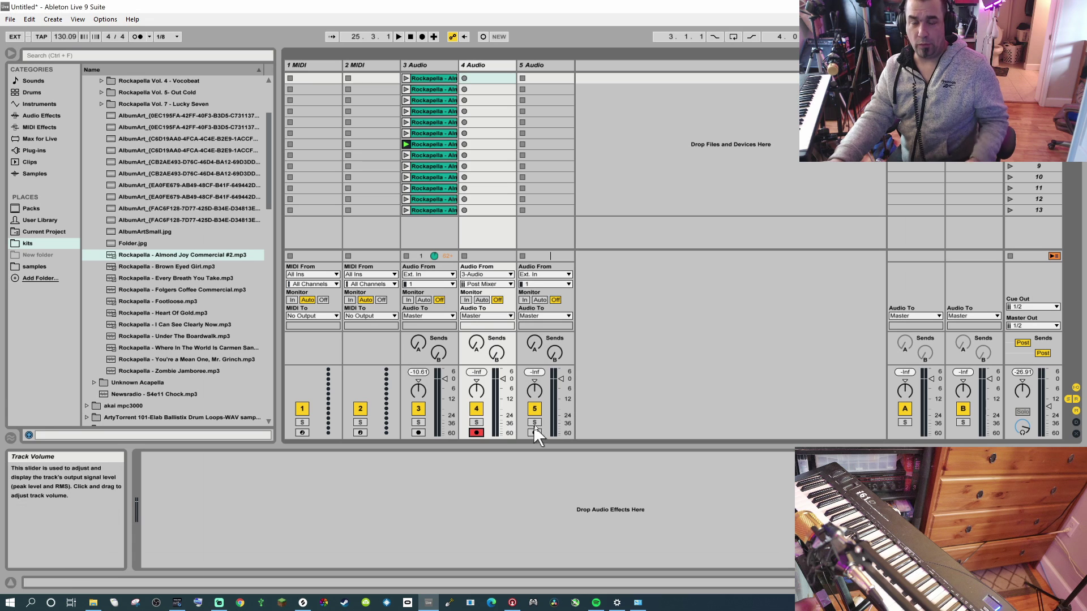
key("space")
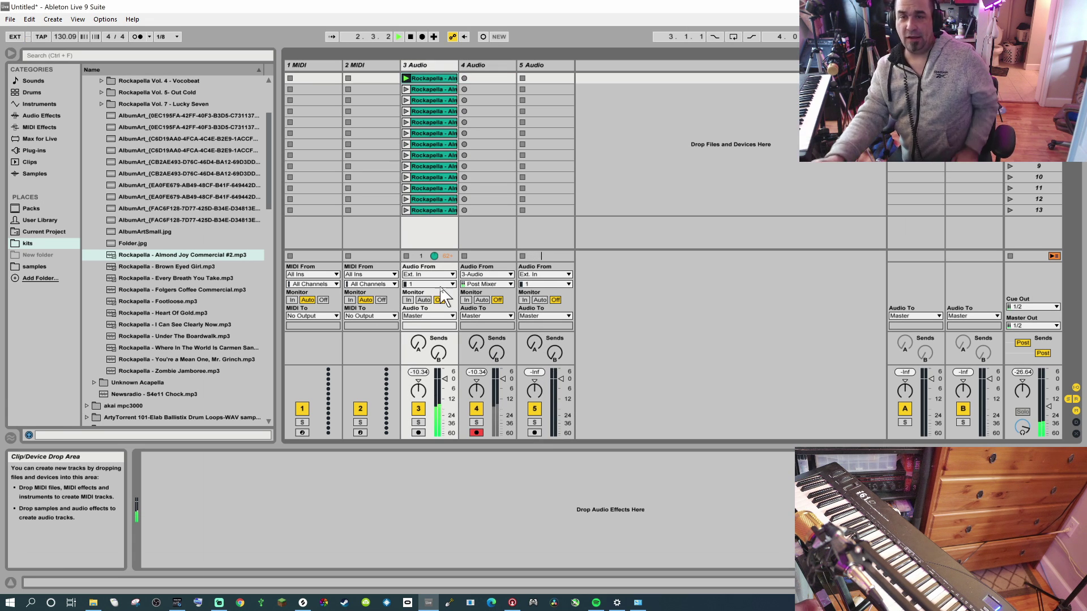
- Set 4 Audio's Monitor to Auto and record a new clip into its seventh slot
left_click(488, 300)
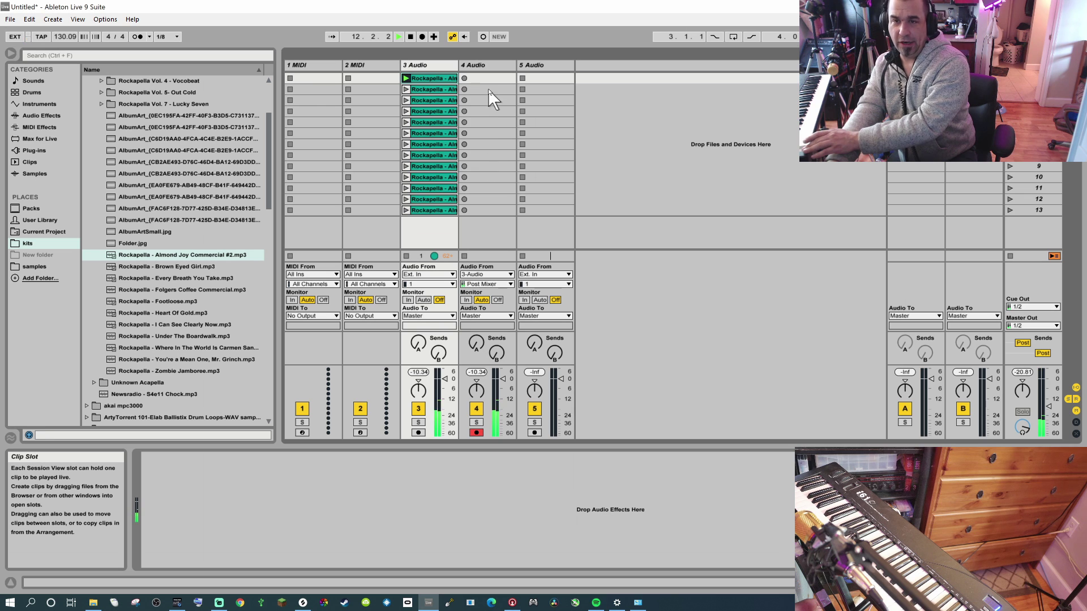
left_click(464, 144)
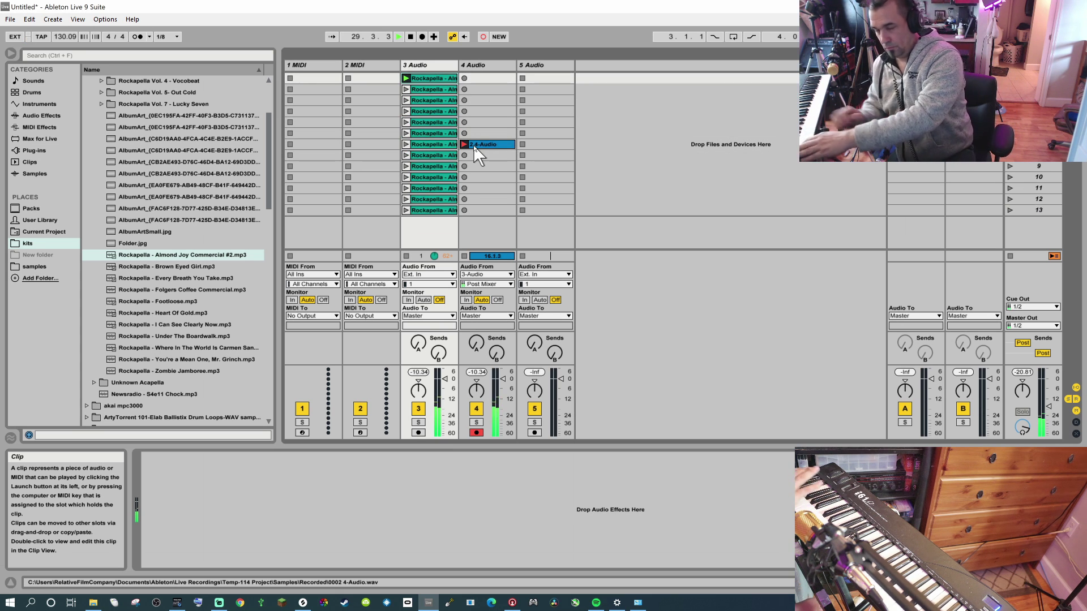
- Stop recording, stop track 3's acapella, and play back the new 2 4-Audio clip
left_click(495, 145)
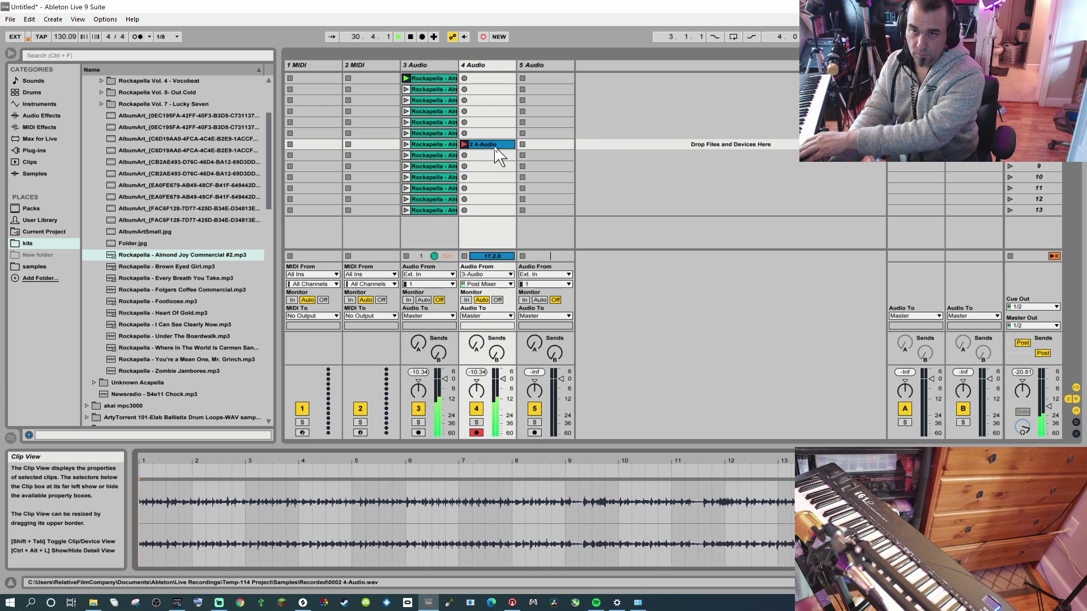
left_click(507, 142)
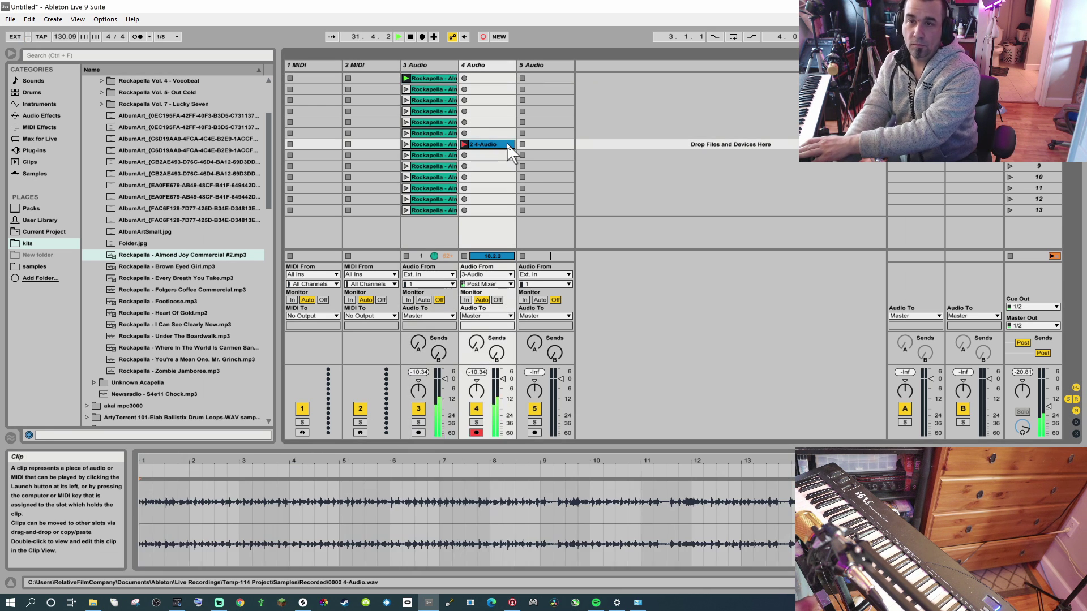
key("space")
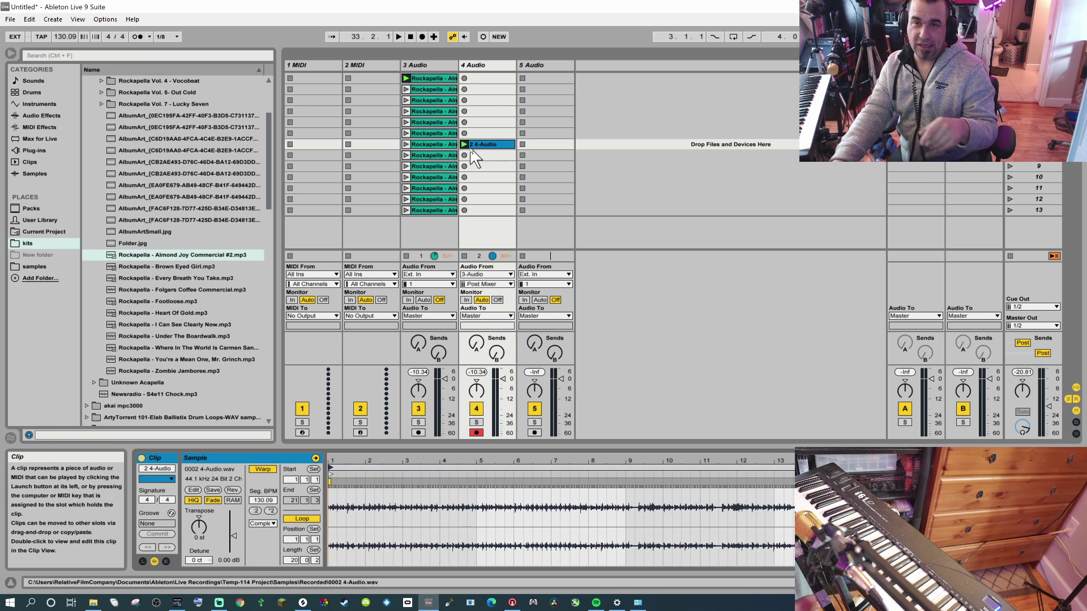
left_click(406, 255)
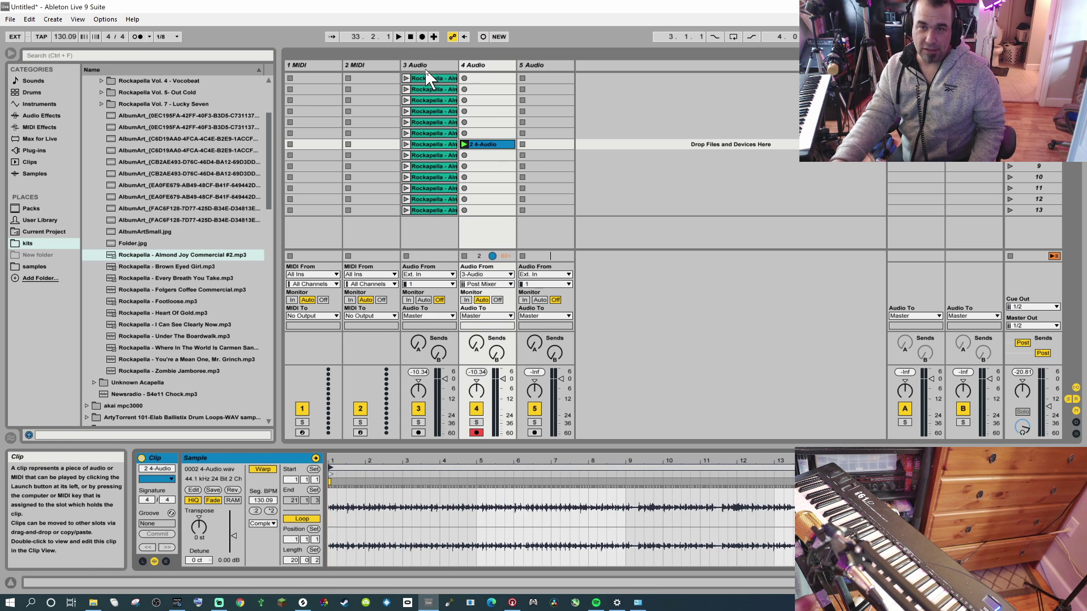
left_click(464, 145)
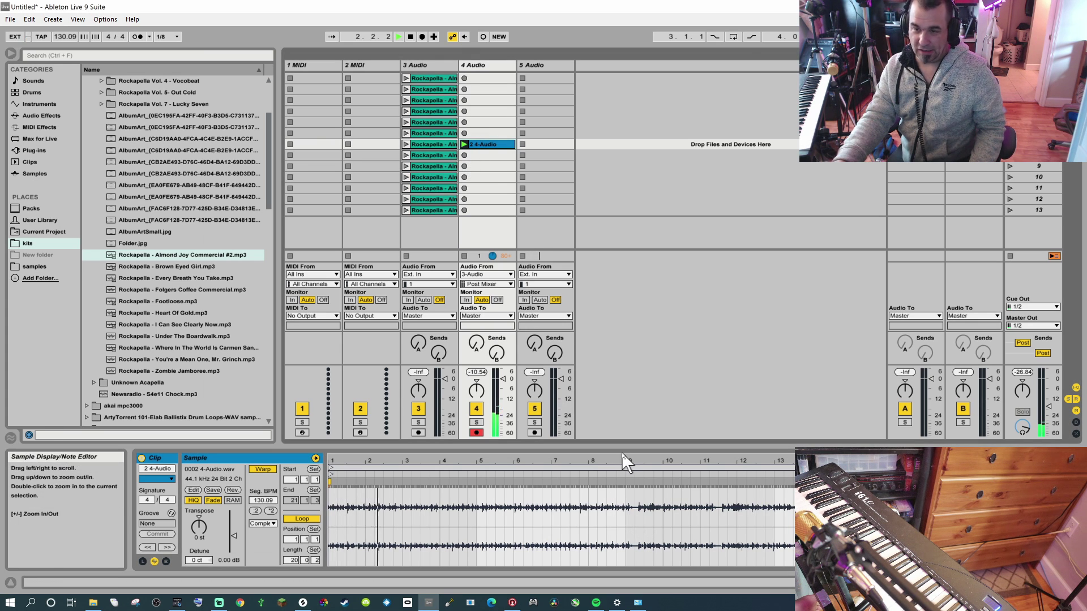
- Raise the recorded clip's gain to 9.38 dB
left_click_drag(628, 447, 583, 356)
left_click_drag(235, 546, 234, 525)
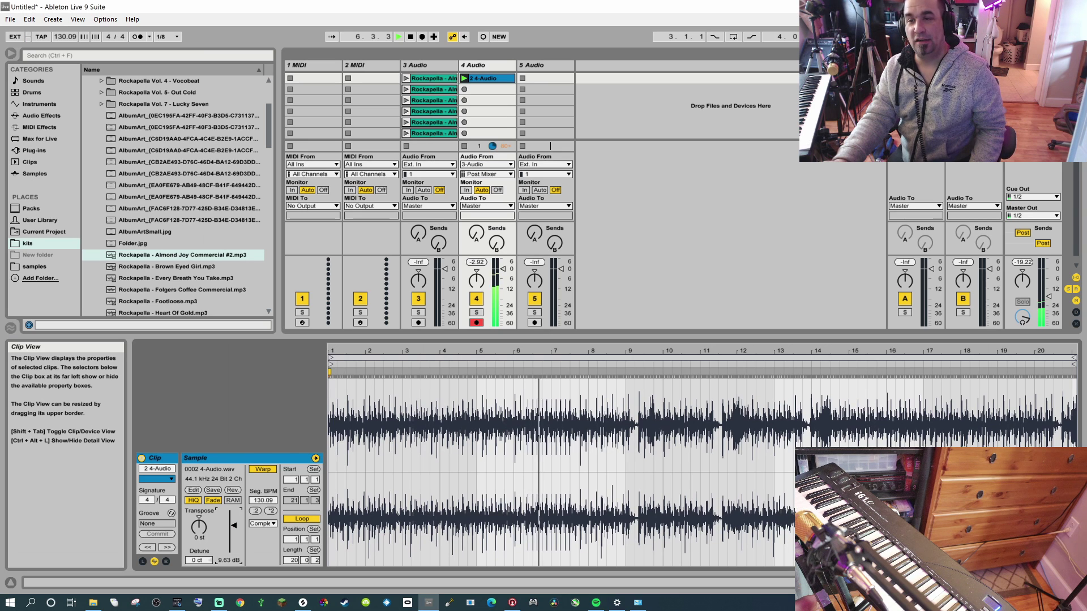
left_click_drag(234, 525, 234, 526)
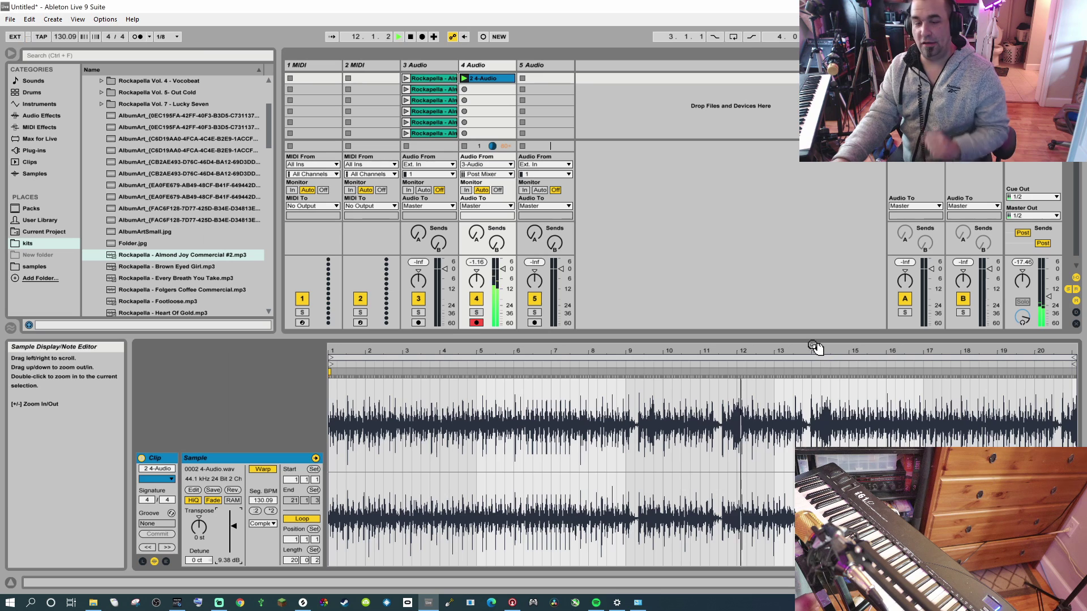
left_click_drag(802, 346, 802, 397)
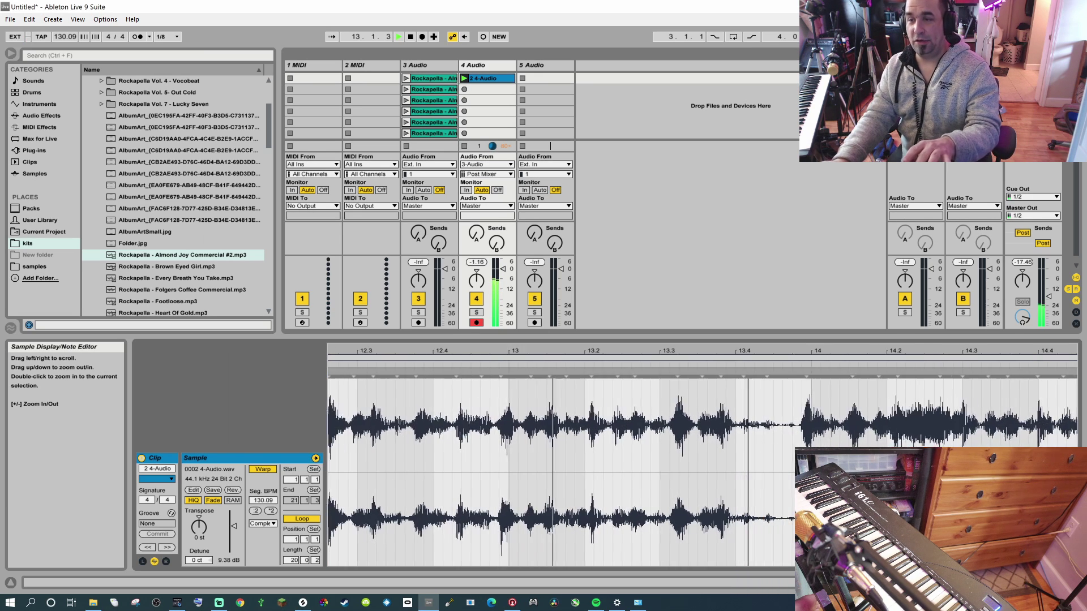
left_click_drag(576, 368, 576, 349)
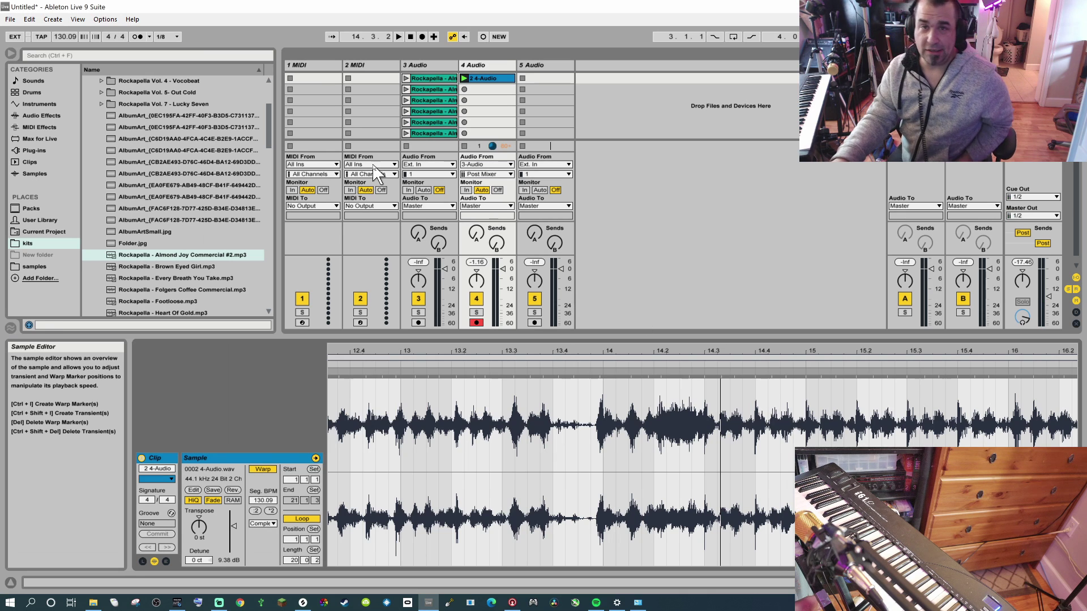
- Check the launch quantization choices, leaving it at 1/8
left_click(176, 37)
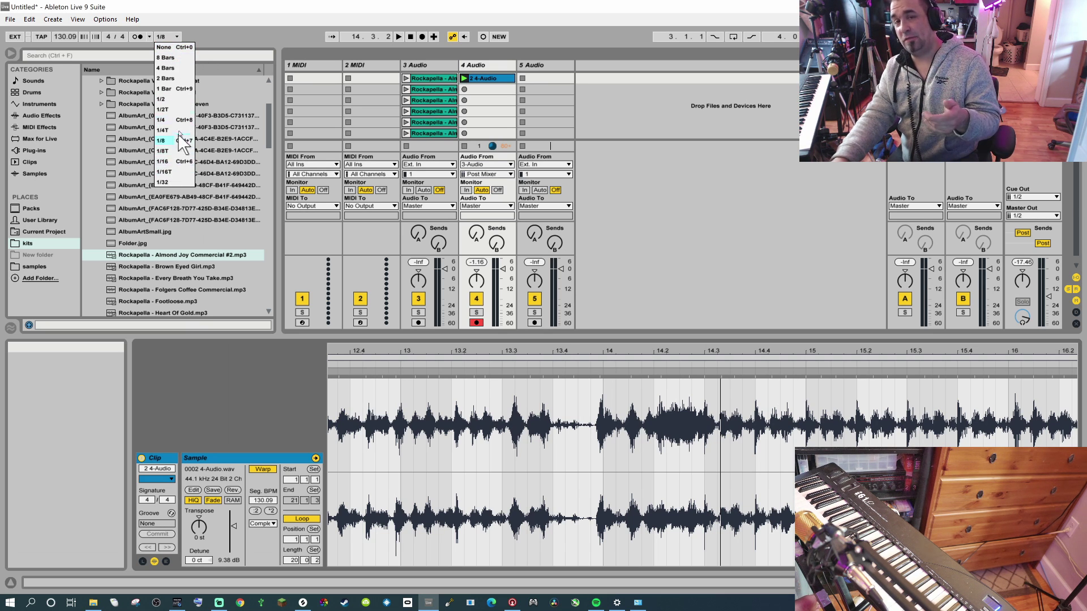
left_click(170, 37)
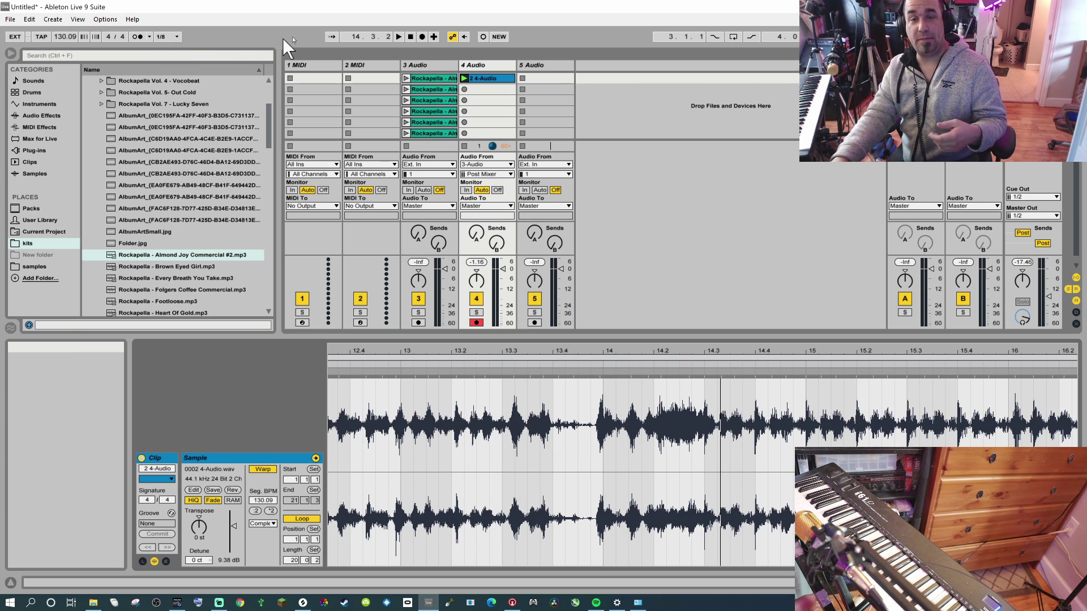
left_click_drag(566, 336, 566, 434)
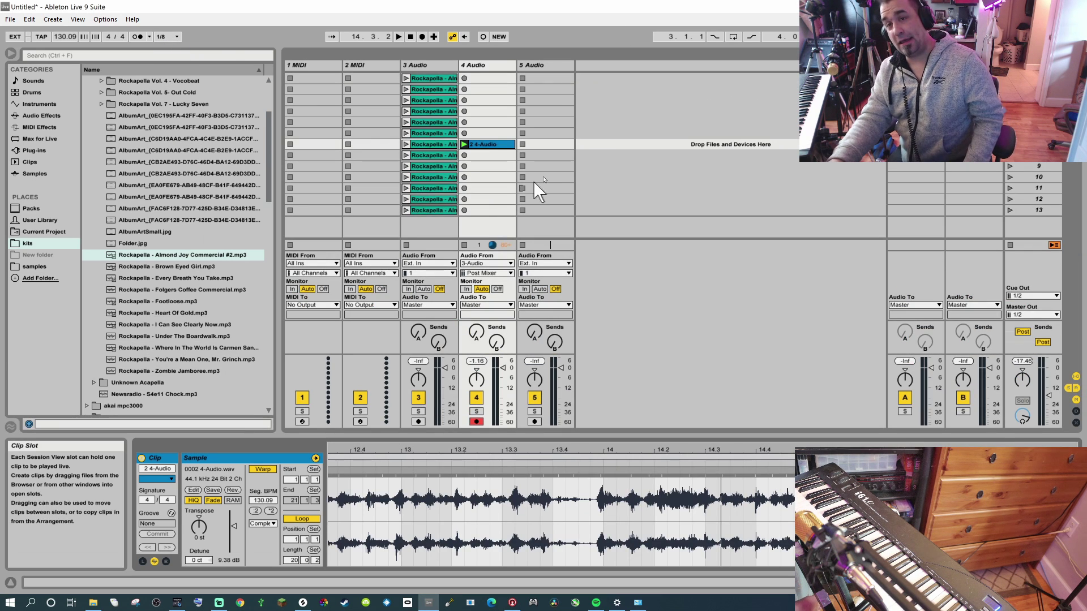